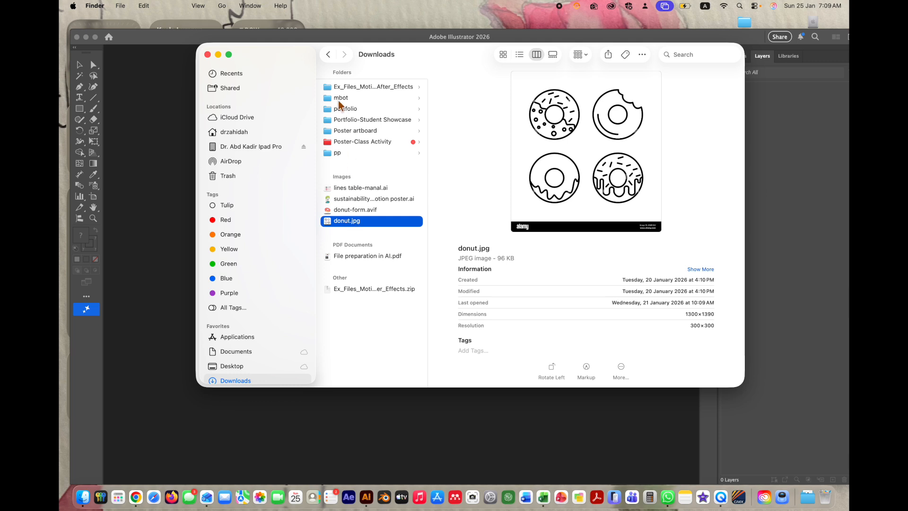
Move the Finder Downloads window aside and switch to Adobe Illustrator.
{"action": "left_click_drag", "start_coordinate": [293, 59], "coordinate": [447, 71]}
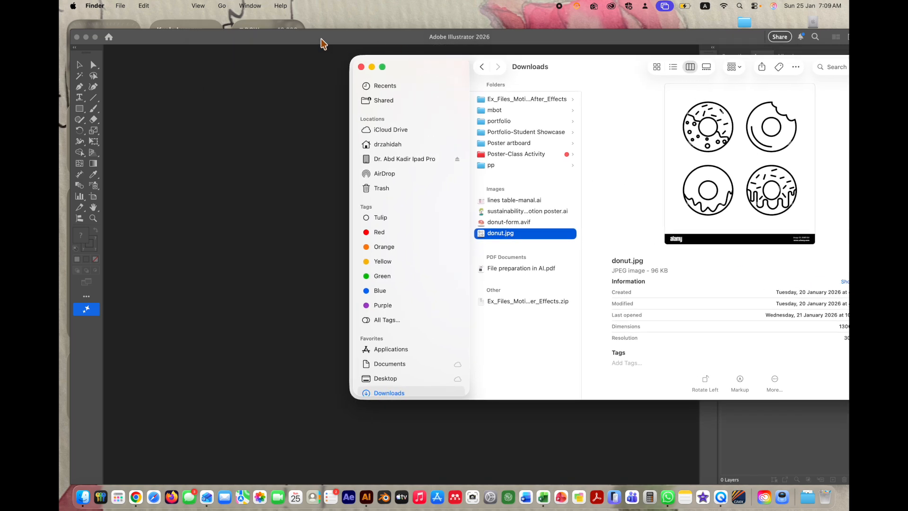
{"action": "left_click", "coordinate": [321, 40]}
{"action": "left_click_drag", "start_coordinate": [266, 37], "coordinate": [266, 34]}
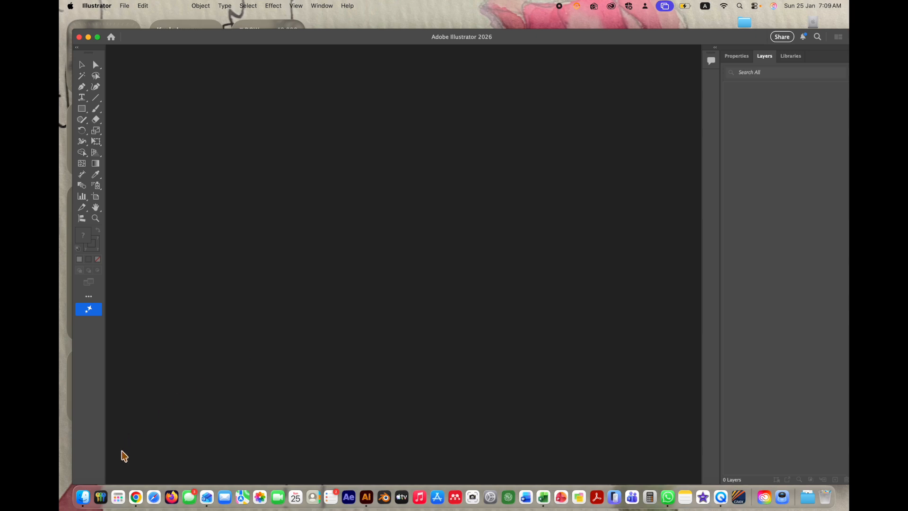
{"action": "left_click", "coordinate": [83, 497]}
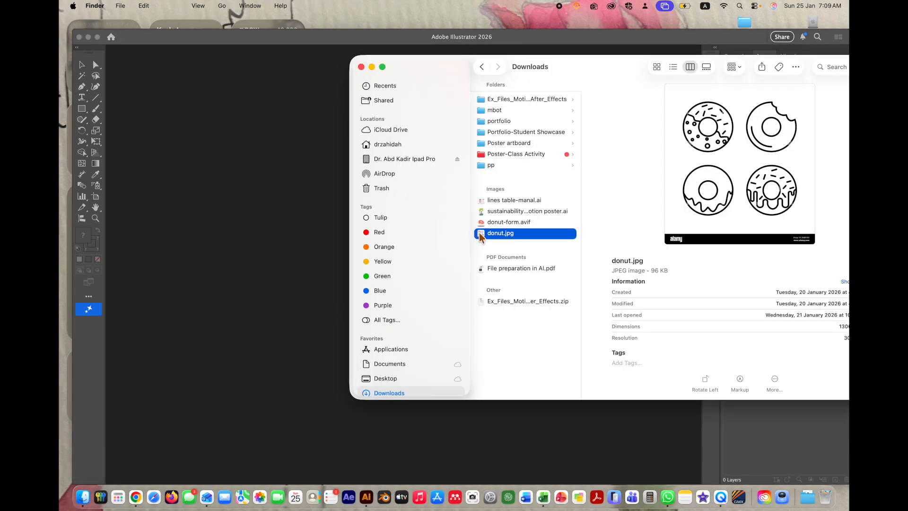
{"action": "left_click", "coordinate": [219, 46]}
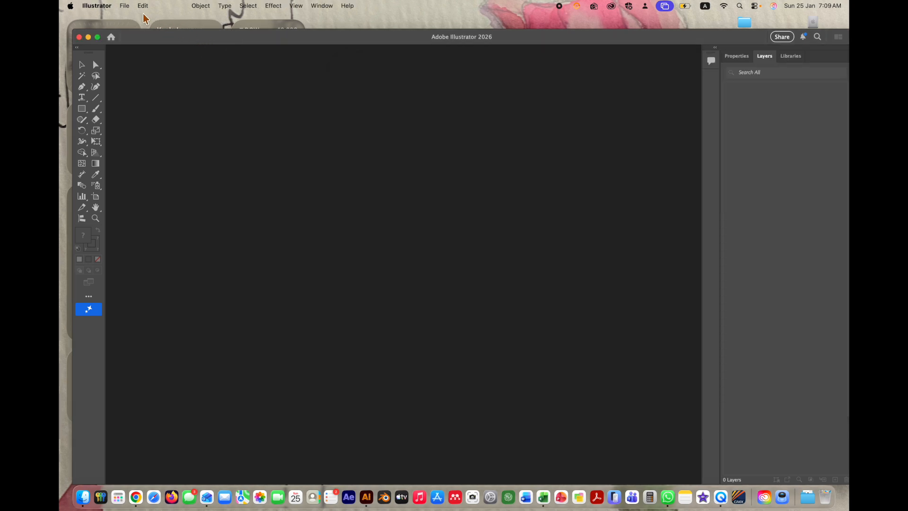
Start a new document from the A6 print preset, 105 x 148 mm.
{"action": "left_click", "coordinate": [124, 7]}
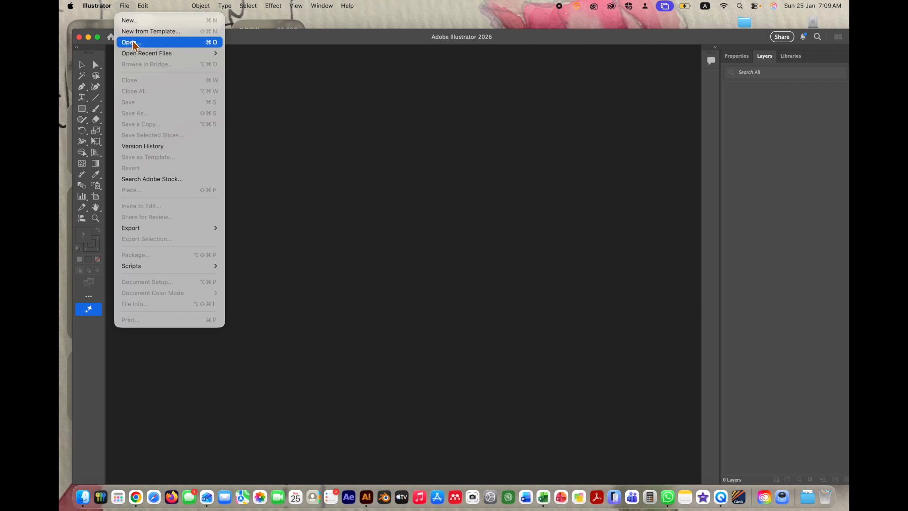
{"action": "left_click", "coordinate": [137, 21]}
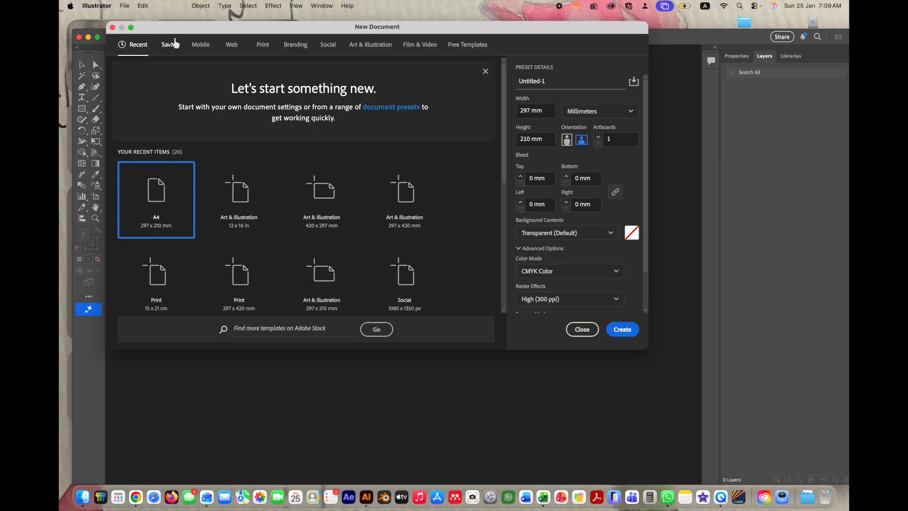
{"action": "left_click", "coordinate": [258, 47]}
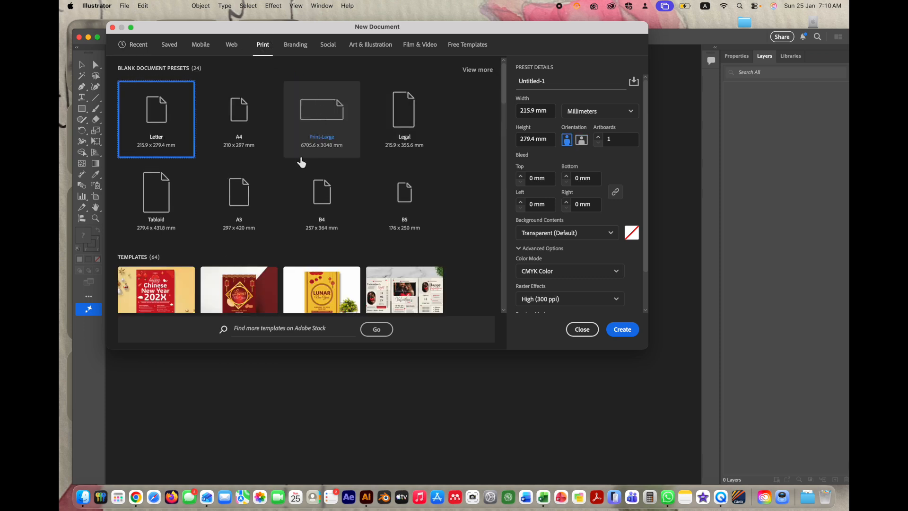
{"action": "left_click", "coordinate": [477, 70]}
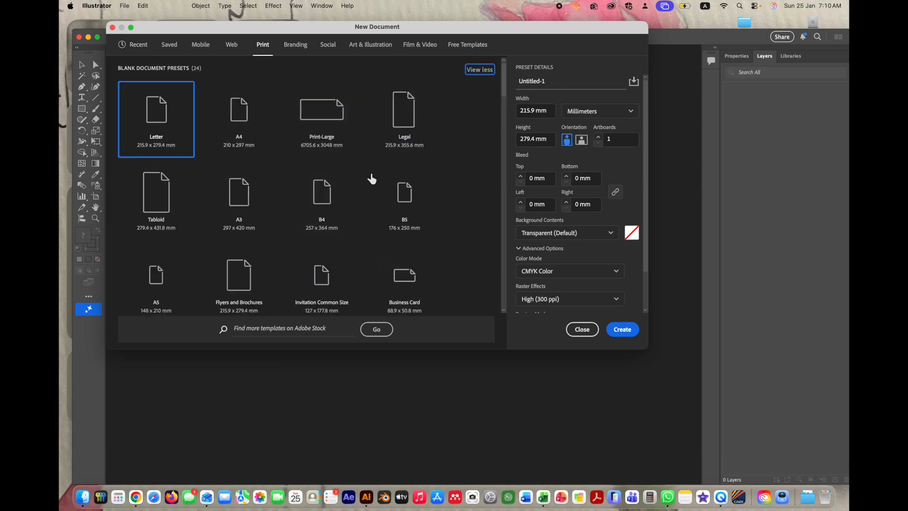
{"action": "scroll", "coordinate": [328, 226], "scroll_direction": "down", "scroll_amount": 7}
{"action": "scroll", "coordinate": [330, 226], "scroll_direction": "up", "scroll_amount": 1}
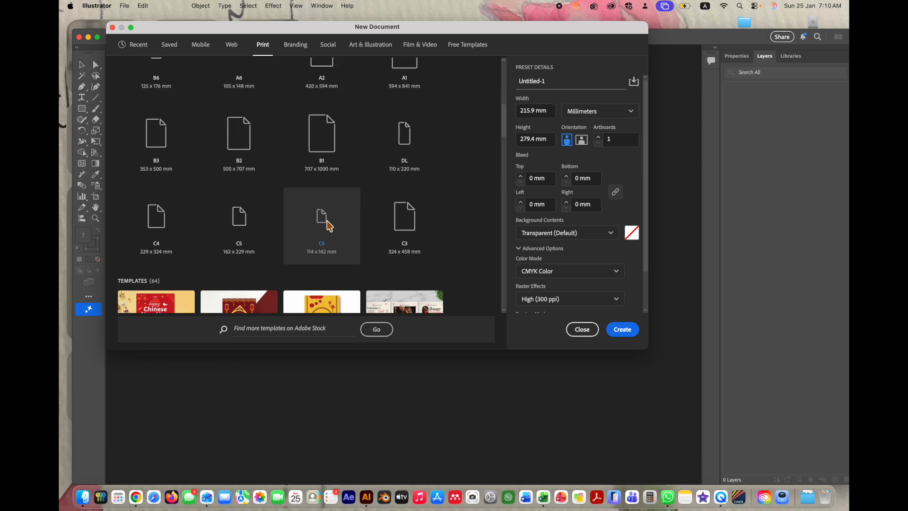
{"action": "left_click", "coordinate": [248, 79]}
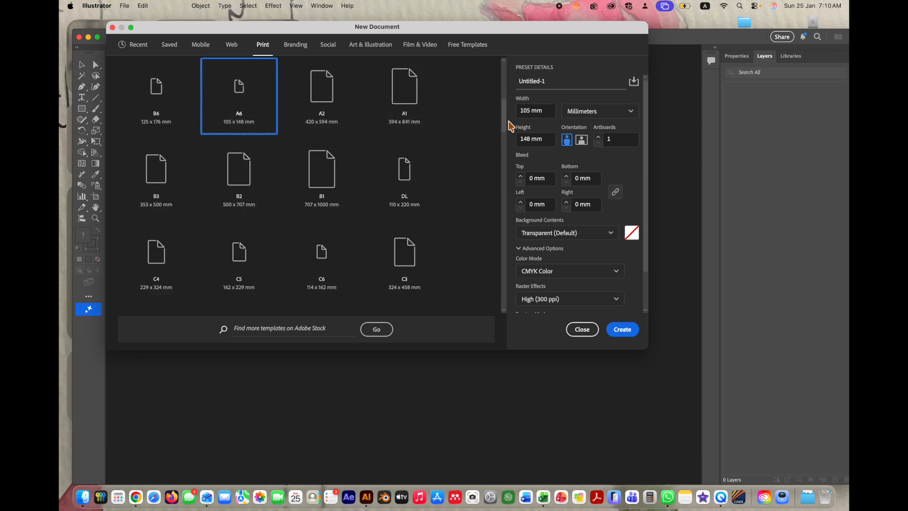
Name the document "my postcard" and give it 2 artboards with a 3 mm bleed on all sides.
{"action": "left_click_drag", "start_coordinate": [549, 80], "coordinate": [498, 80]}
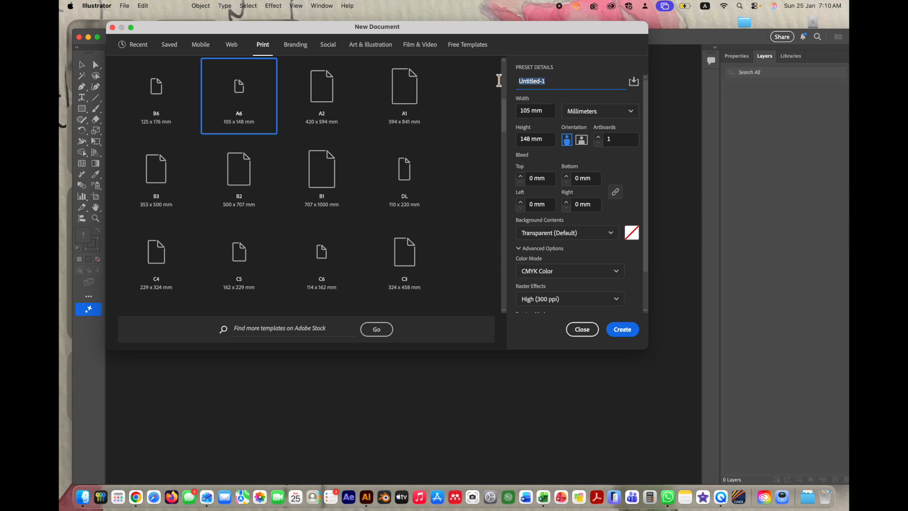
{"action": "type", "text": "my postcard"}
{"action": "left_click", "coordinate": [599, 137]}
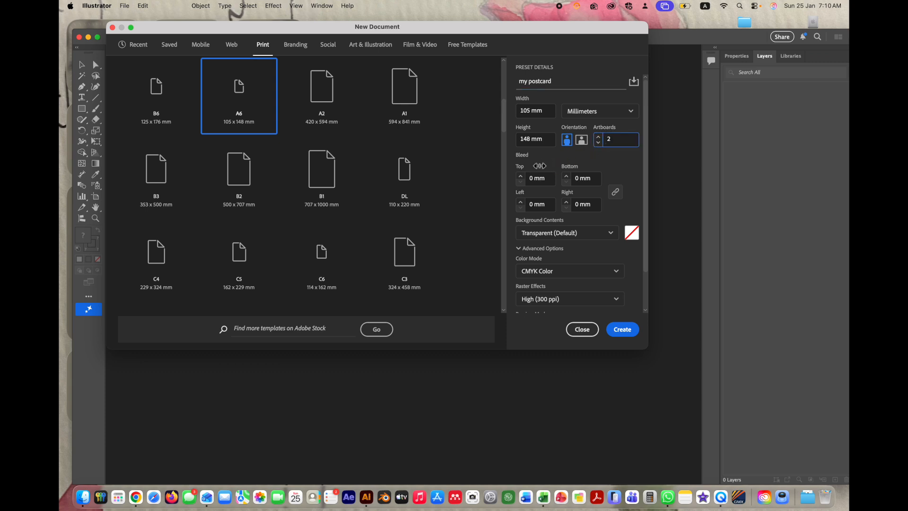
{"action": "left_click", "coordinate": [520, 176]}
{"action": "left_click", "coordinate": [520, 176]}
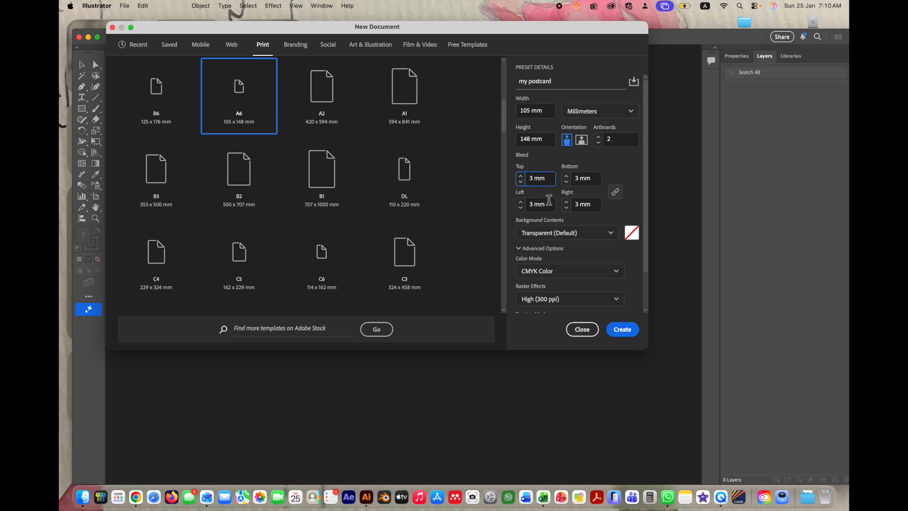
Keep the color mode at CMYK Color and create the document.
{"action": "scroll", "coordinate": [546, 200], "scroll_direction": "down", "scroll_amount": 2}
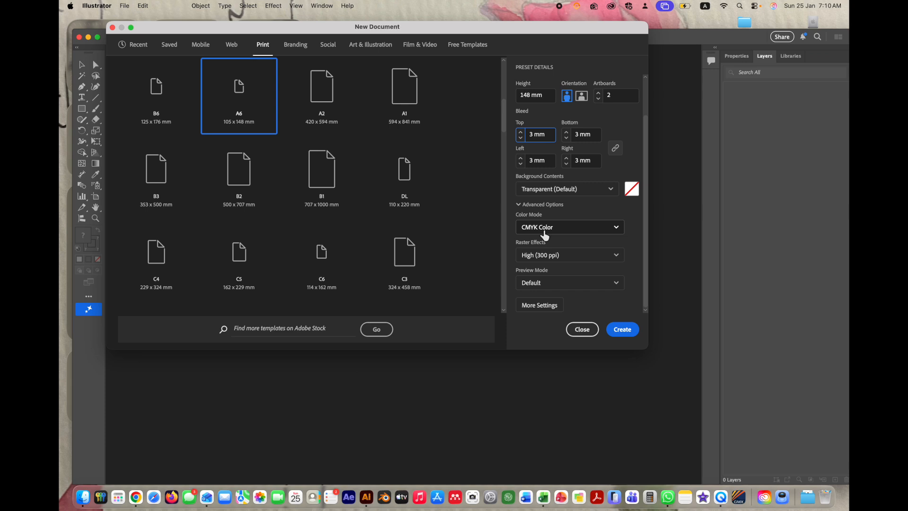
{"action": "left_click", "coordinate": [615, 228]}
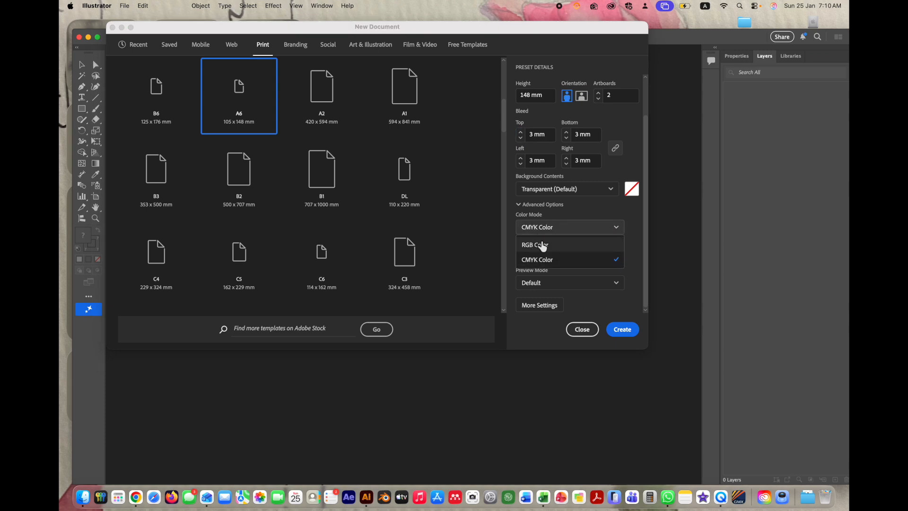
{"action": "left_click", "coordinate": [550, 261]}
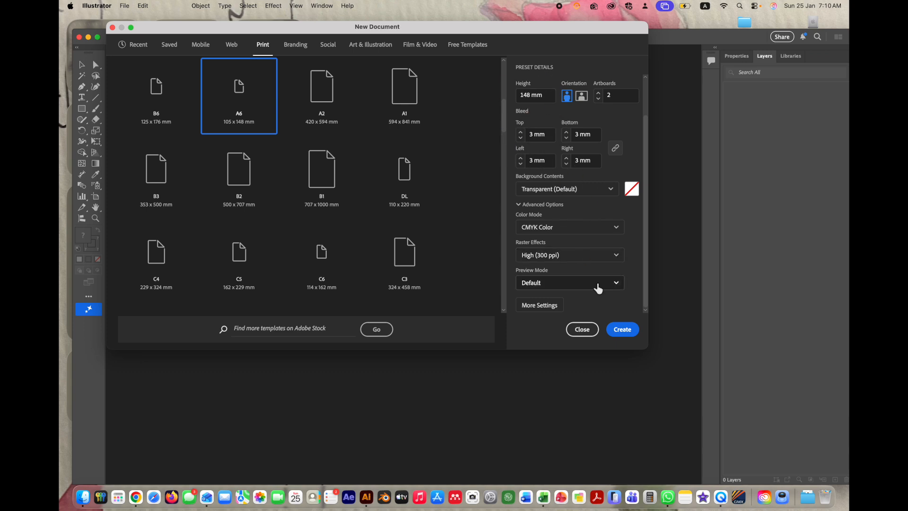
{"action": "left_click", "coordinate": [627, 330]}
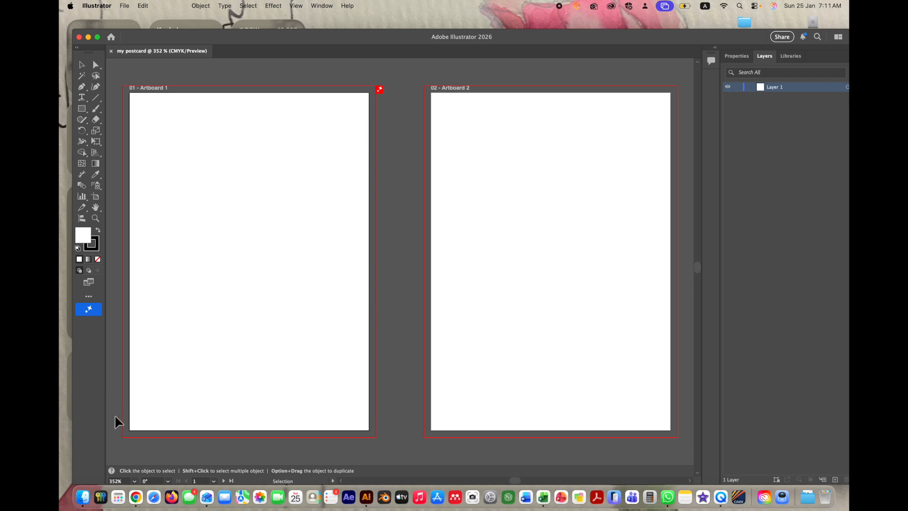
Place donut.jpg from the Finder Downloads folder onto Artboard 1.
{"action": "left_click", "coordinate": [83, 498]}
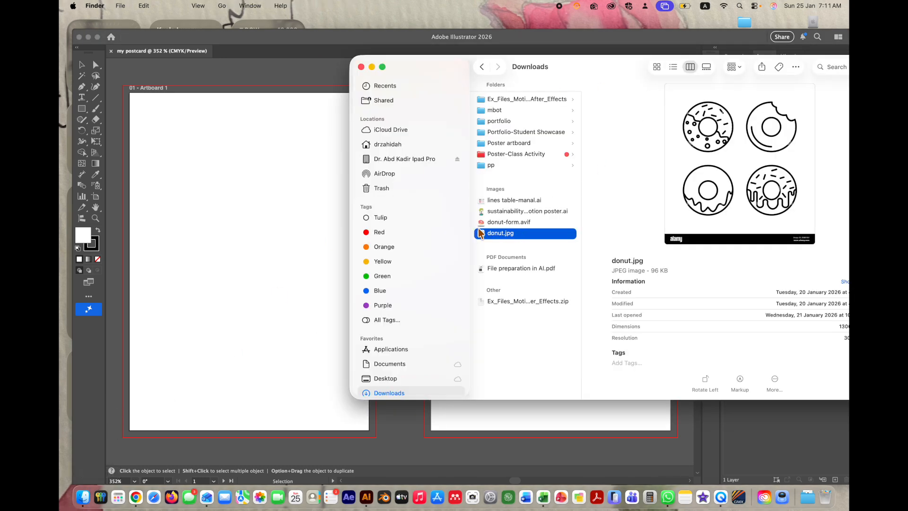
{"action": "left_click_drag", "start_coordinate": [482, 236], "coordinate": [248, 232]}
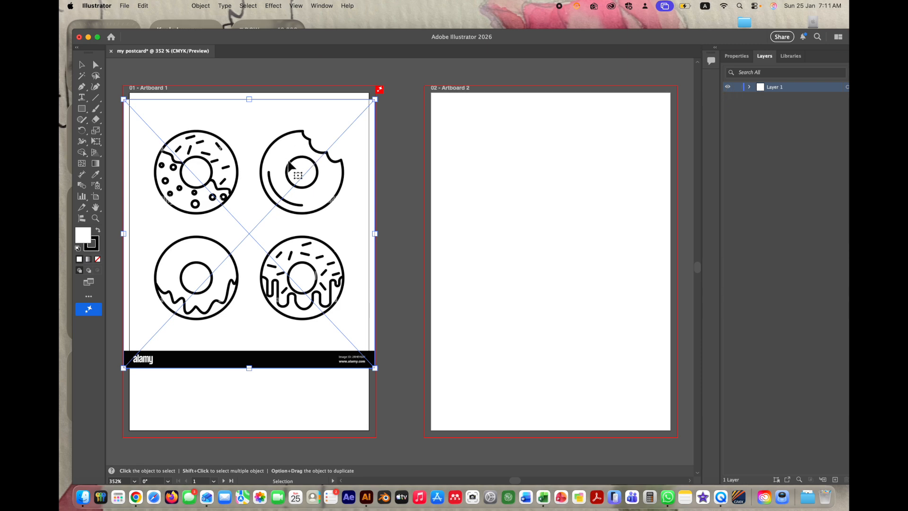
Hide Layer 1 and show it again.
{"action": "left_click", "coordinate": [727, 88]}
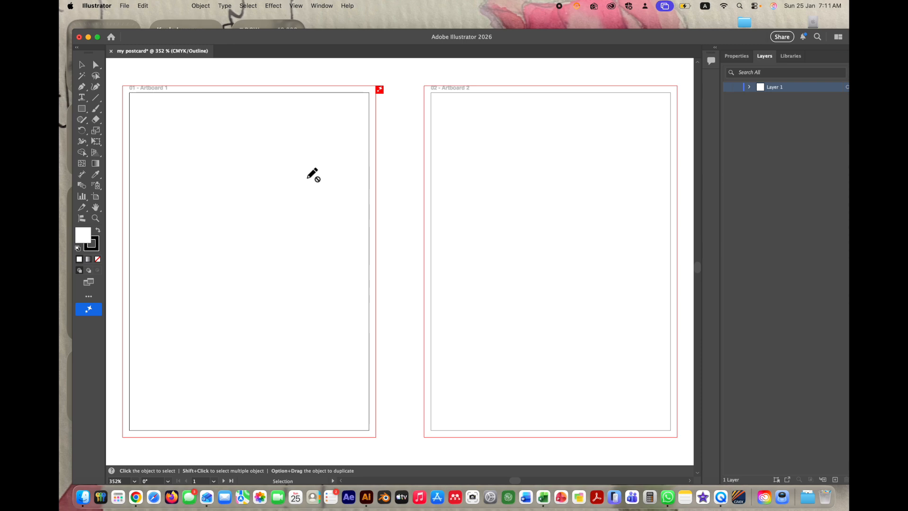
{"action": "left_click", "coordinate": [736, 88]}
{"action": "left_click", "coordinate": [736, 88]}
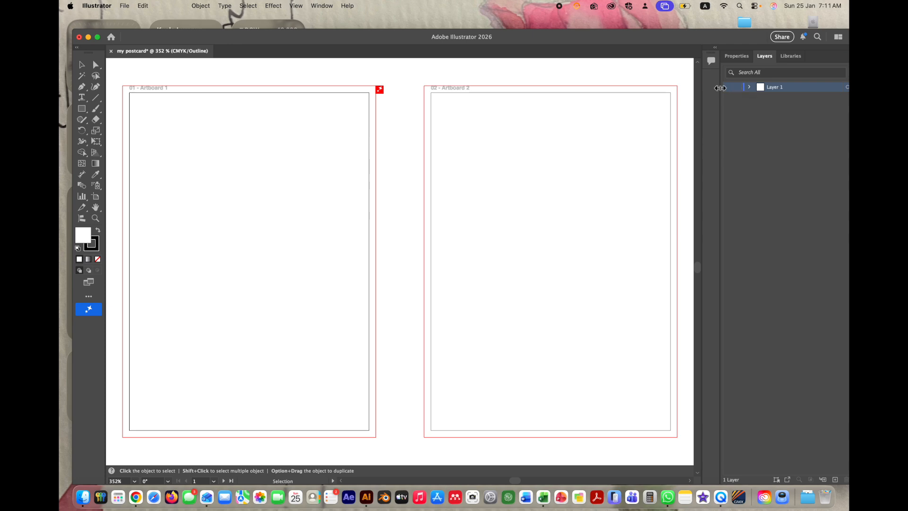
{"action": "left_click", "coordinate": [728, 90]}
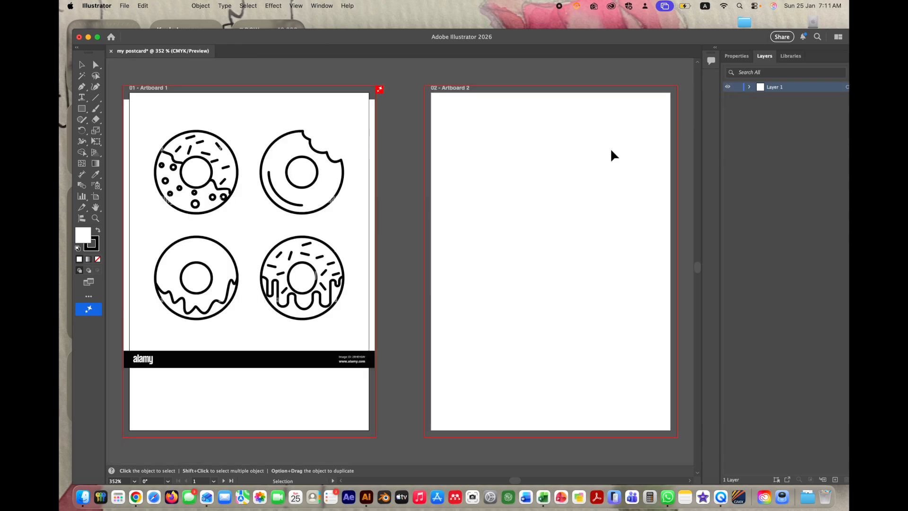
Make Layer 1 a template layer with images dimmed to 50%, and add a new layer above it.
{"action": "double_click", "coordinate": [761, 89]}
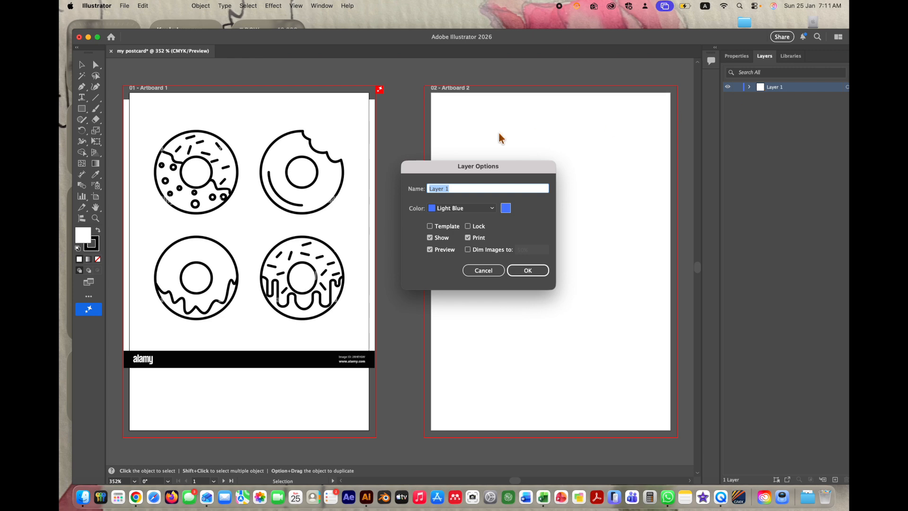
{"action": "left_click", "coordinate": [429, 226]}
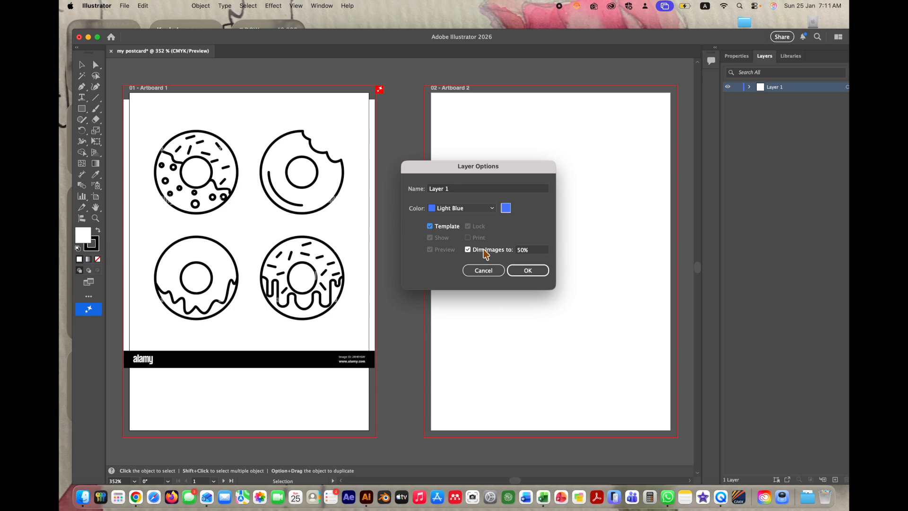
{"action": "left_click", "coordinate": [529, 275]}
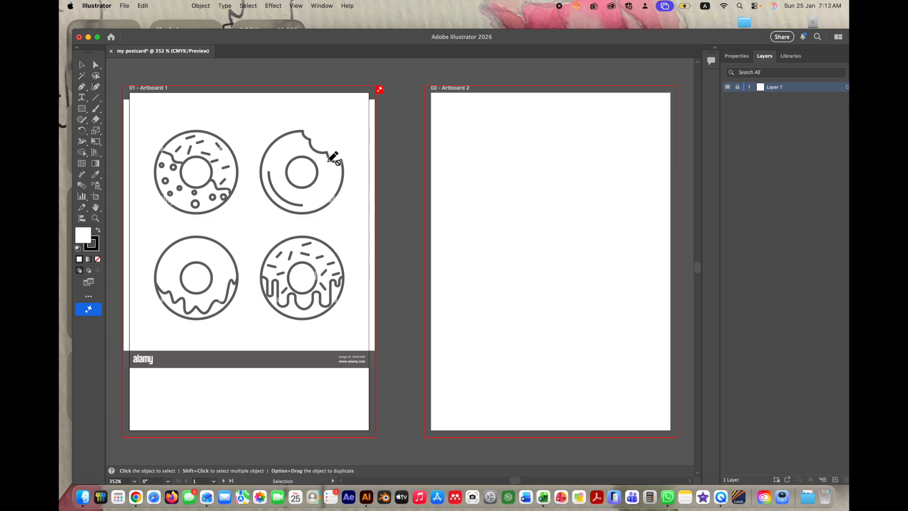
{"action": "left_click", "coordinate": [835, 480]}
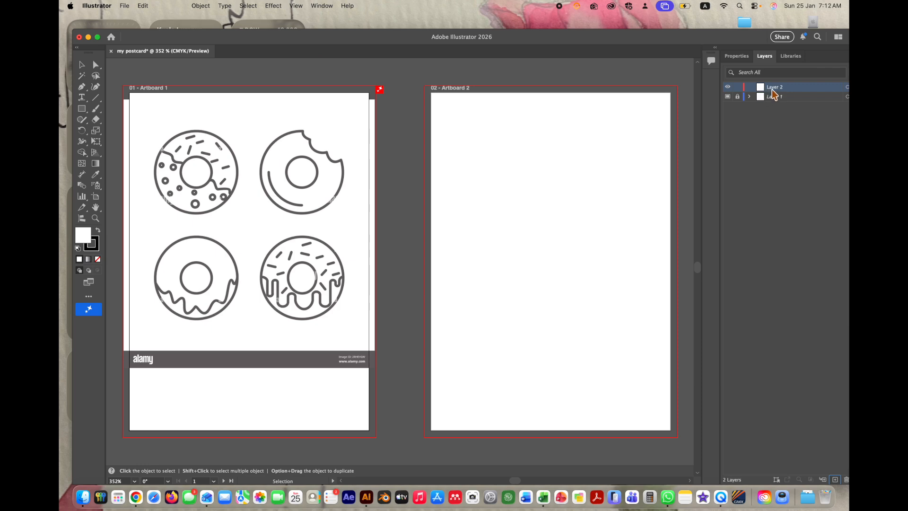
Set the workspace to Essentials.
{"action": "left_click", "coordinate": [83, 87]}
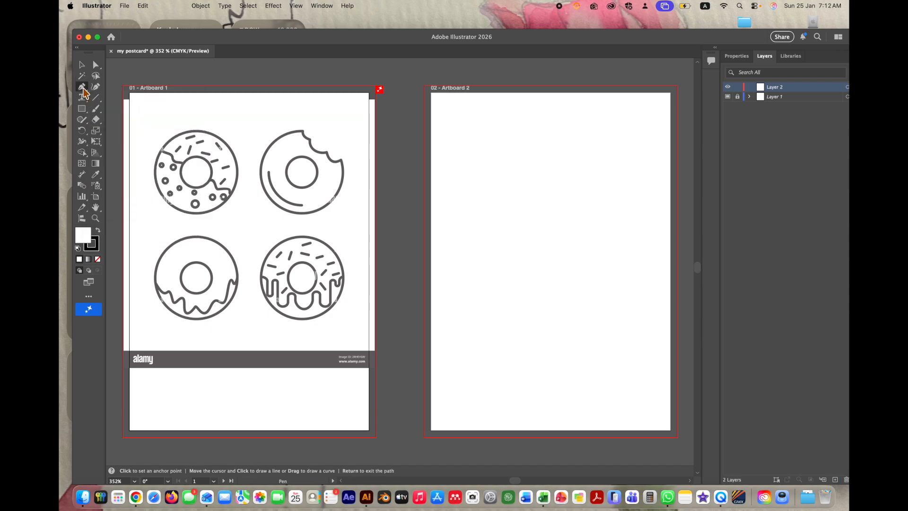
{"action": "left_click", "coordinate": [322, 5]}
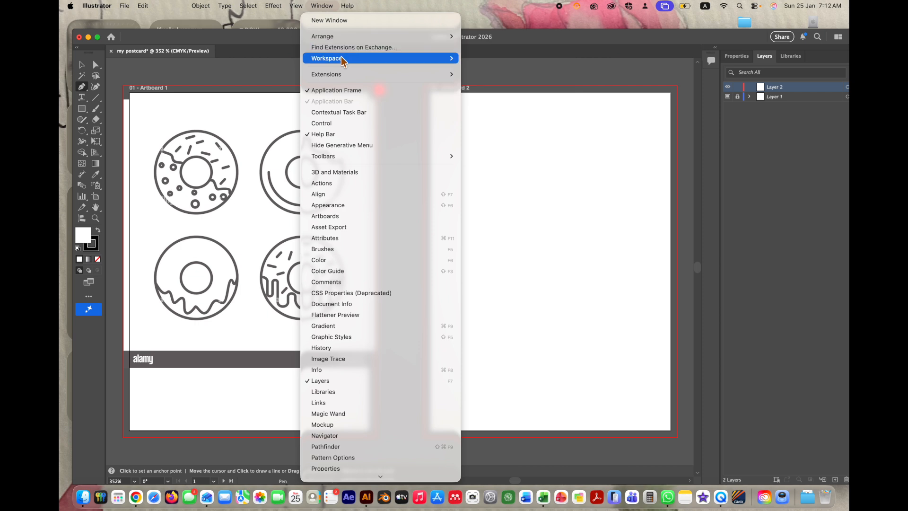
{"action": "mouse_move", "coordinate": [364, 59]}
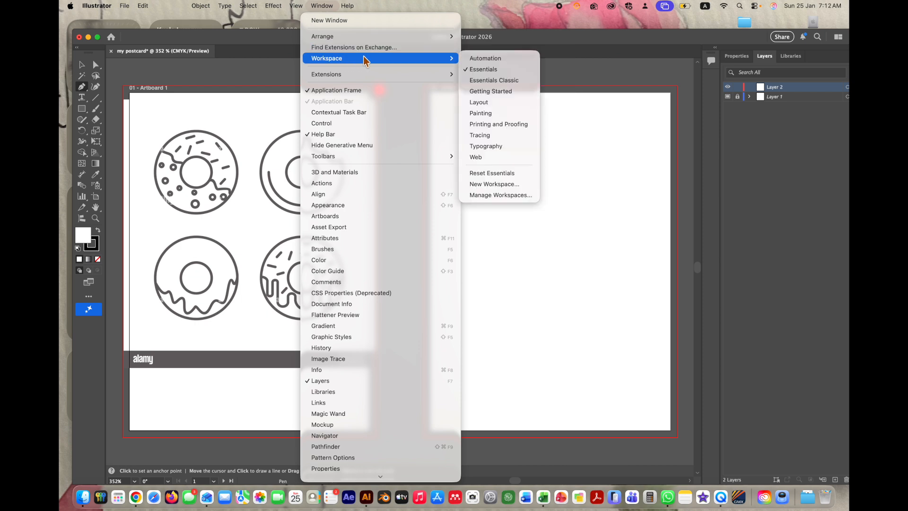
{"action": "left_click", "coordinate": [496, 72]}
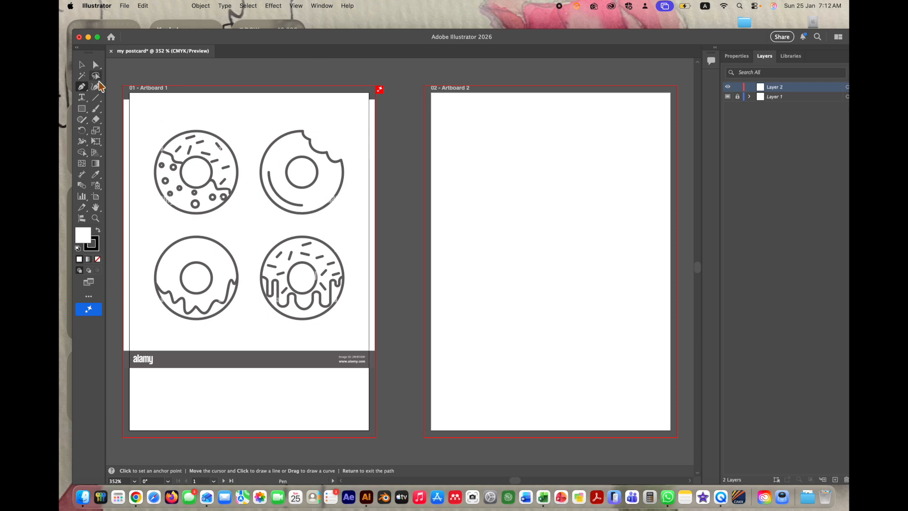
Activate the Pen tool and magnify the bitten donut on Artboard 1 to 1200%.
{"action": "left_click", "coordinate": [82, 89]}
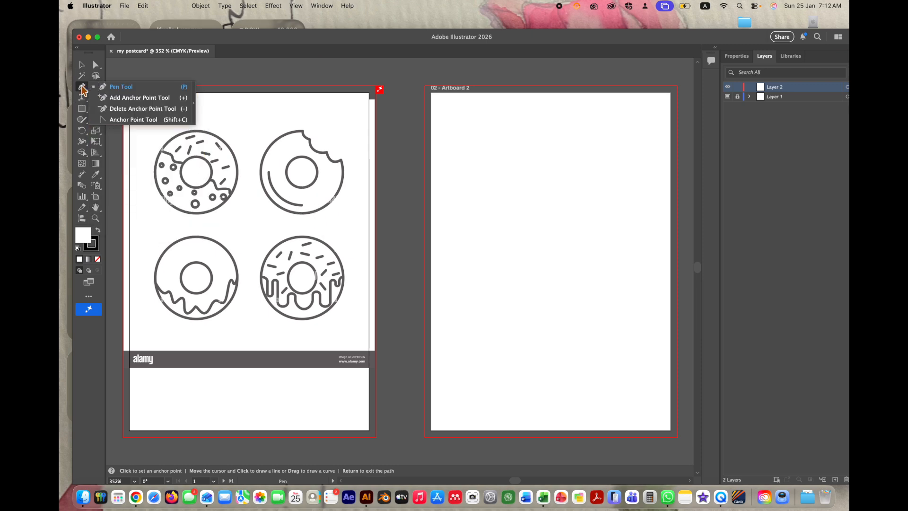
{"action": "left_click", "coordinate": [82, 90]}
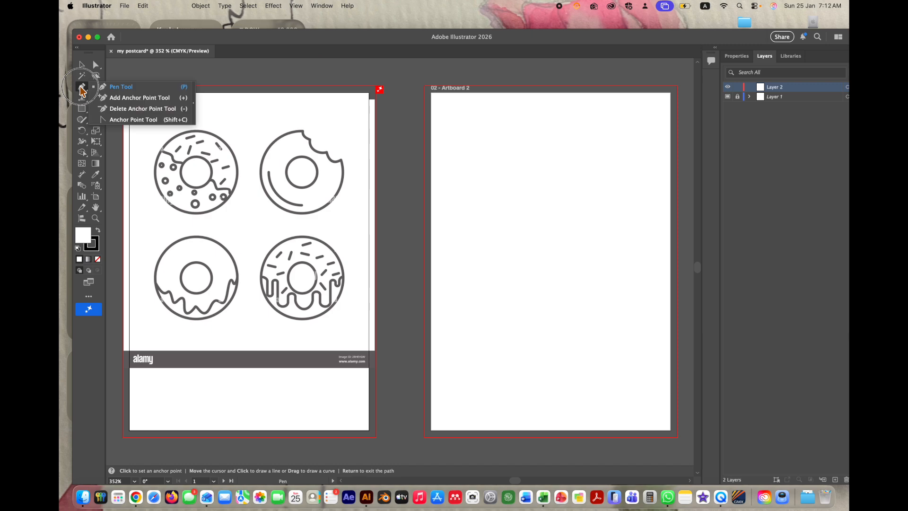
{"action": "left_click", "coordinate": [113, 88]}
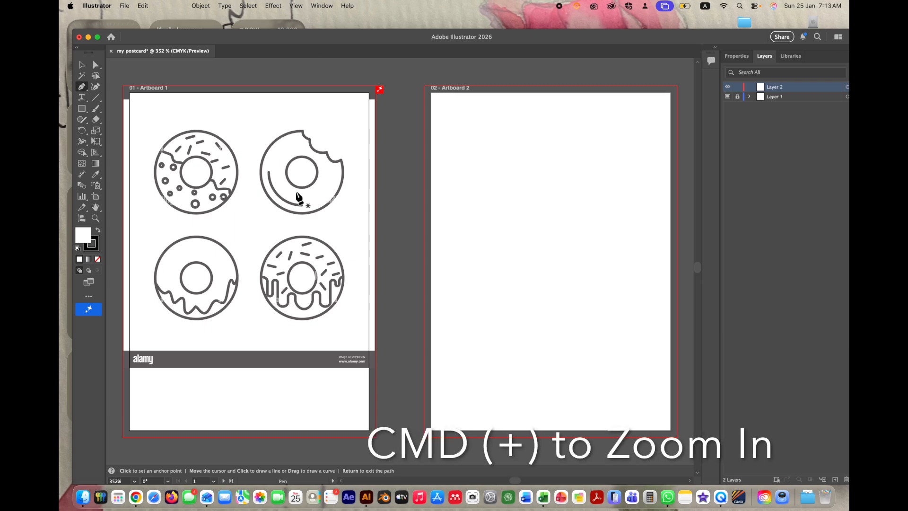
{"action": "key", "text": "super+equal"}
{"action": "key", "text": "super+equal"}
{"action": "key", "text": "super+equal"}
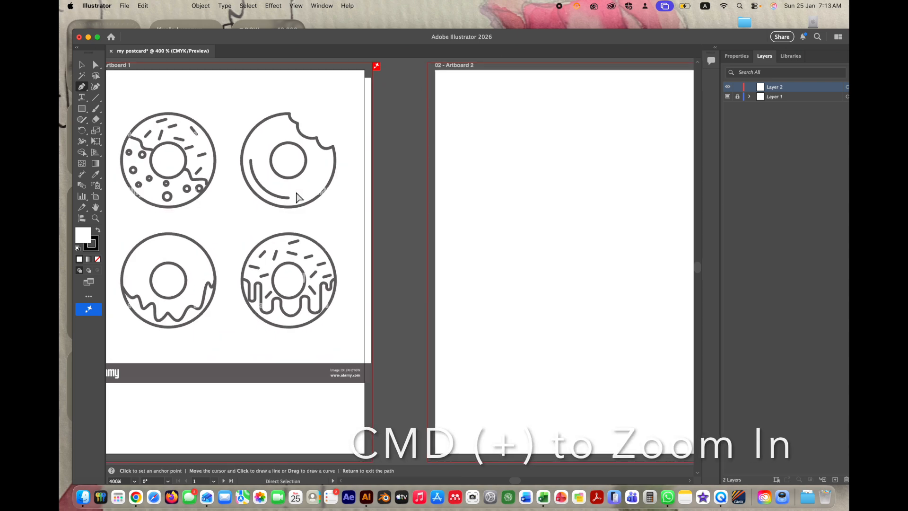
{"action": "key", "text": "super+equal"}
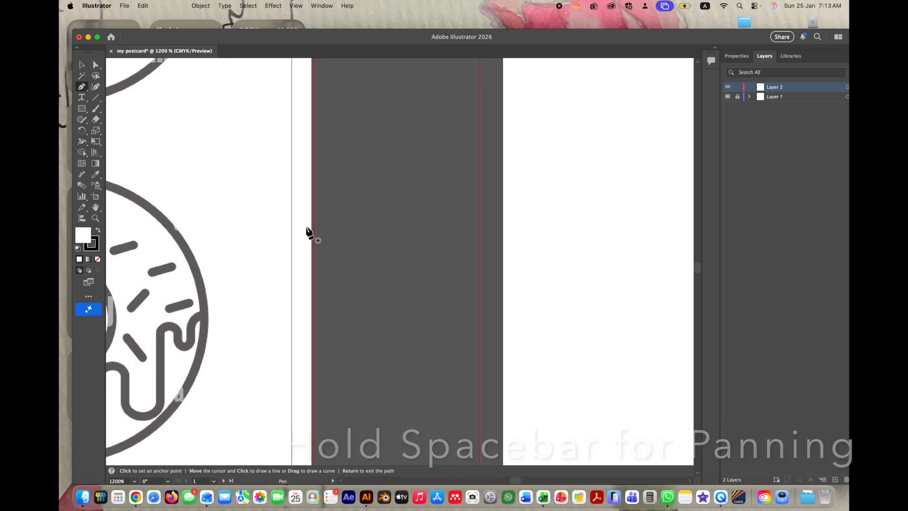
{"action": "left_click_drag", "start_coordinate": [245, 202], "coordinate": [495, 302]}
{"action": "key", "text": "super"}
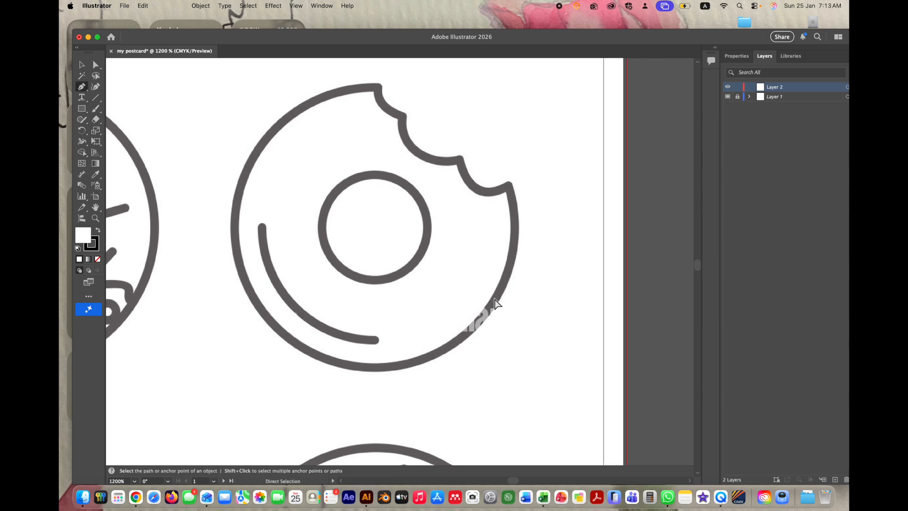
{"action": "key", "text": "super+equal"}
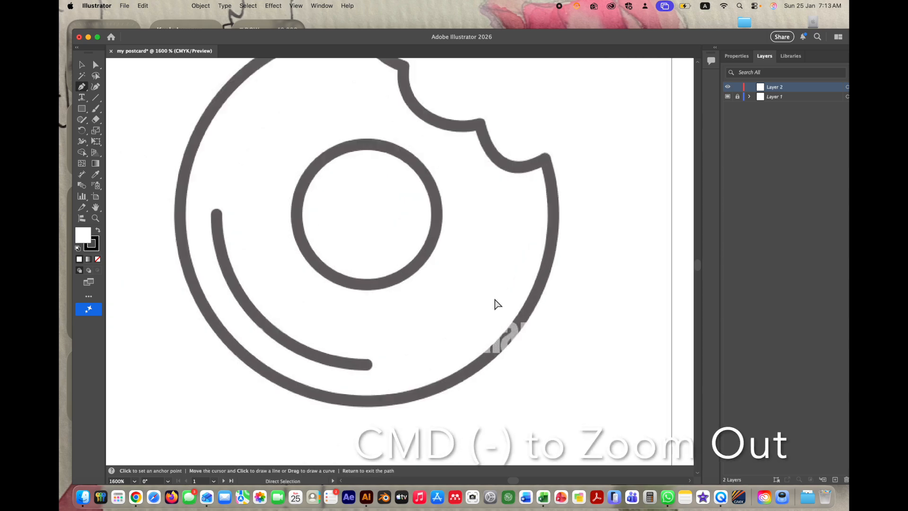
{"action": "key", "text": "super+minus"}
{"action": "key", "text": "super+minus"}
{"action": "key", "text": "super+equal"}
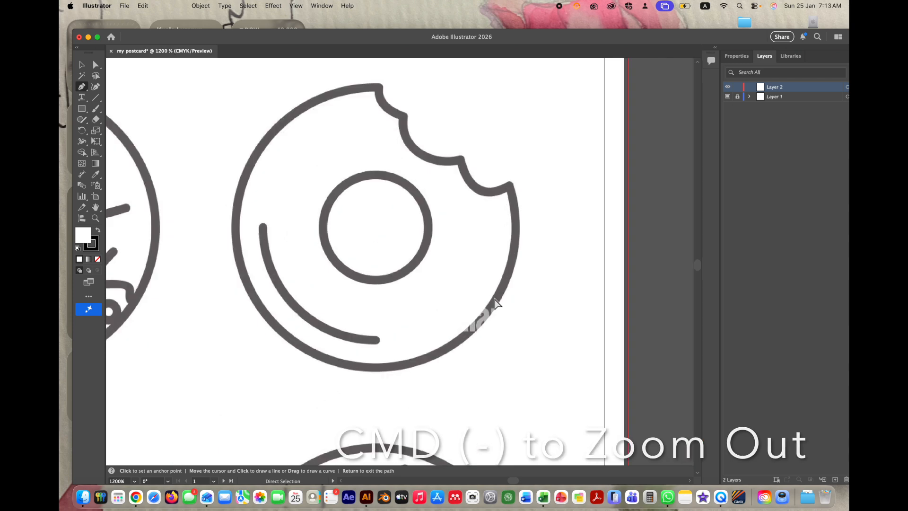
{"action": "key", "text": "space"}
{"action": "left_click_drag", "start_coordinate": [404, 306], "coordinate": [444, 182]}
{"action": "left_click_drag", "start_coordinate": [430, 314], "coordinate": [515, 307]}
{"action": "left_click_drag", "start_coordinate": [355, 186], "coordinate": [439, 243]}
{"action": "left_click_drag", "start_coordinate": [412, 202], "coordinate": [325, 173]}
{"action": "left_click_drag", "start_coordinate": [537, 222], "coordinate": [515, 280]}
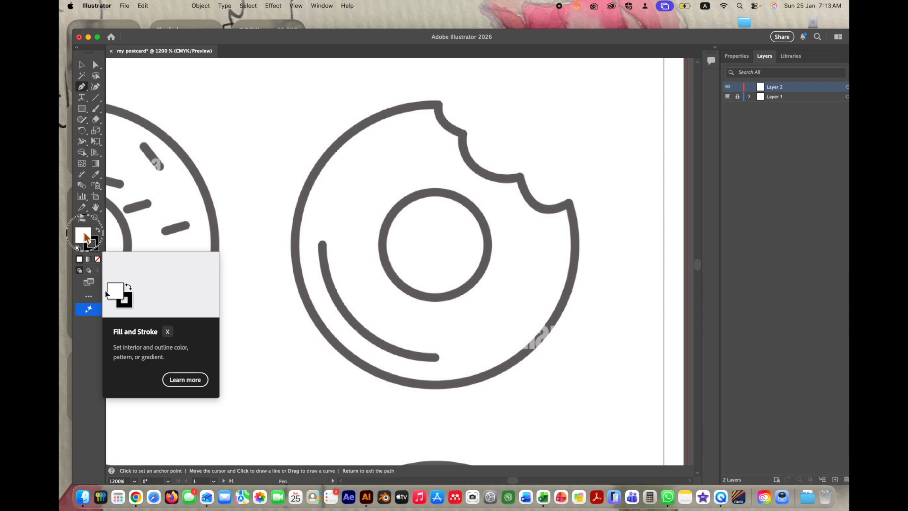
Set the fill to none and the stroke colour to red #f70d4f.
{"action": "double_click", "coordinate": [84, 232]}
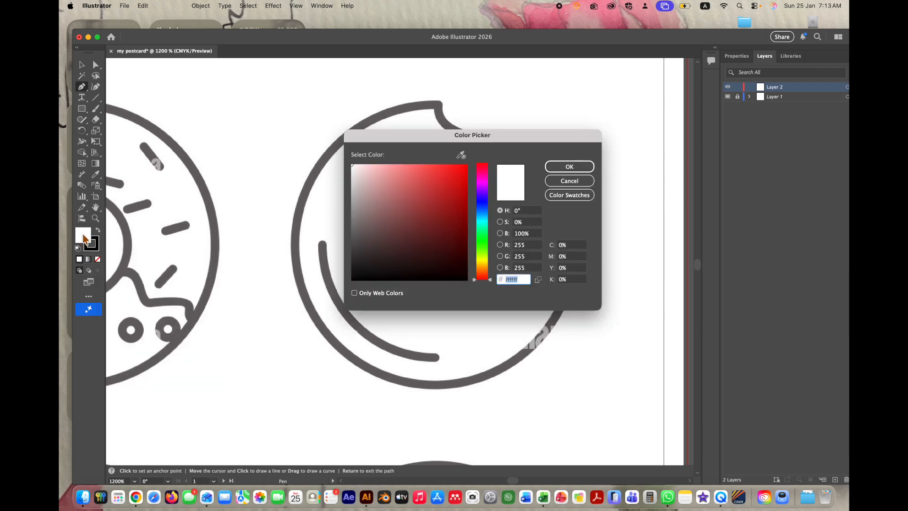
{"action": "left_click", "coordinate": [579, 179]}
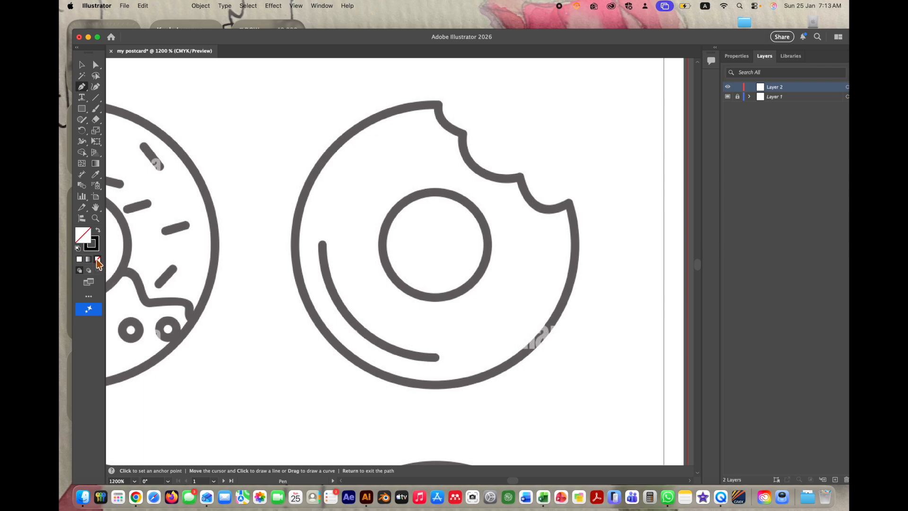
{"action": "left_click", "coordinate": [96, 244]}
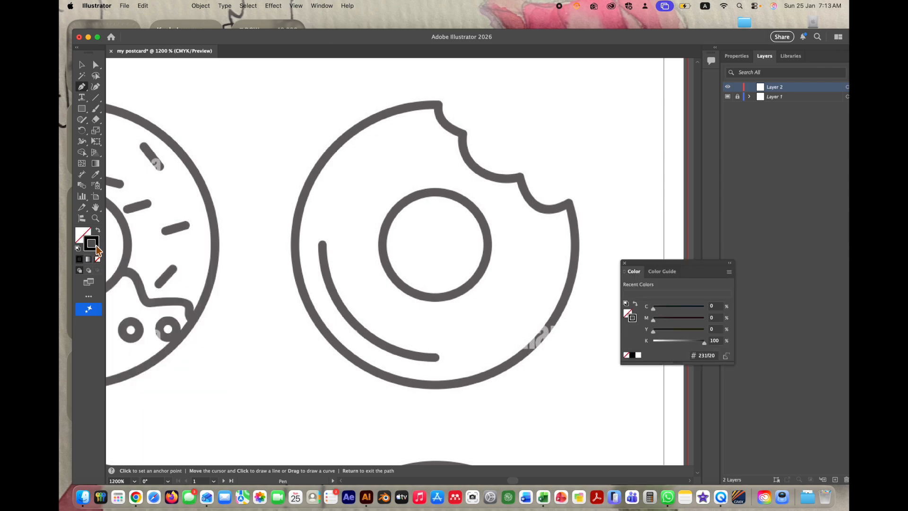
{"action": "double_click", "coordinate": [92, 250]}
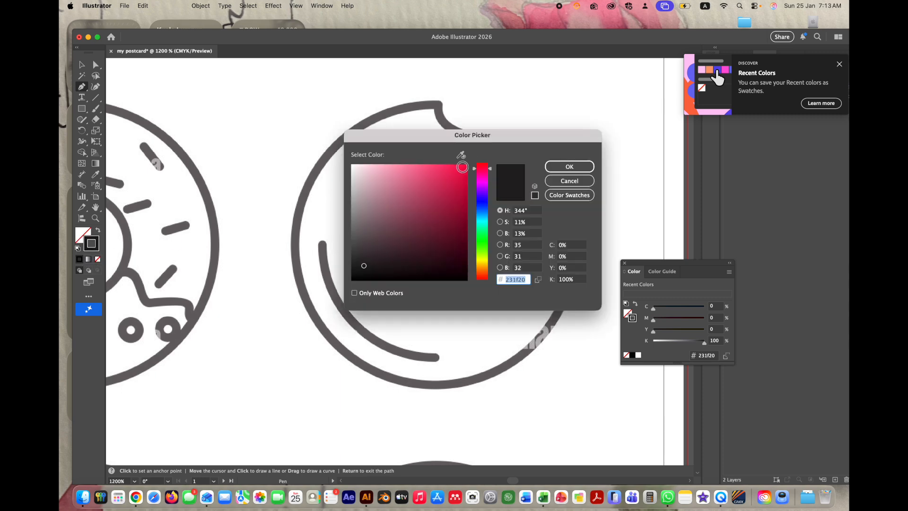
{"action": "left_click", "coordinate": [461, 166]}
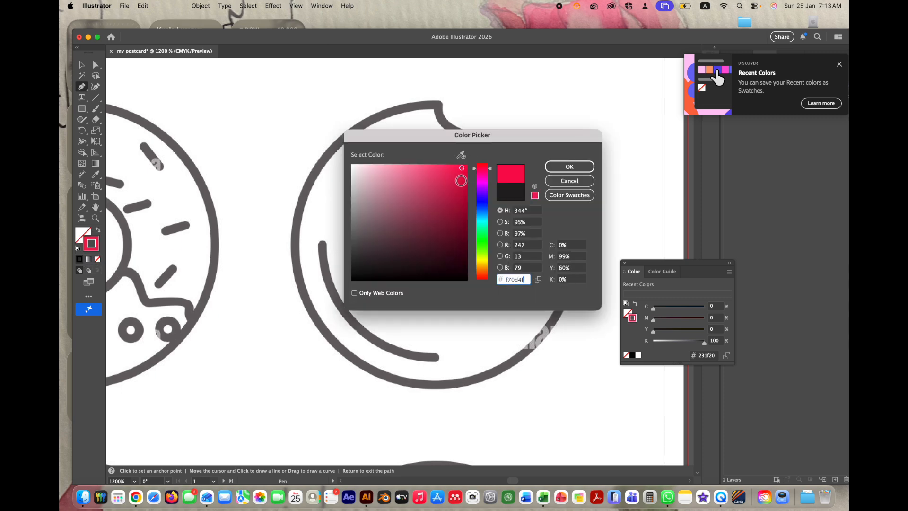
{"action": "left_click", "coordinate": [577, 168]}
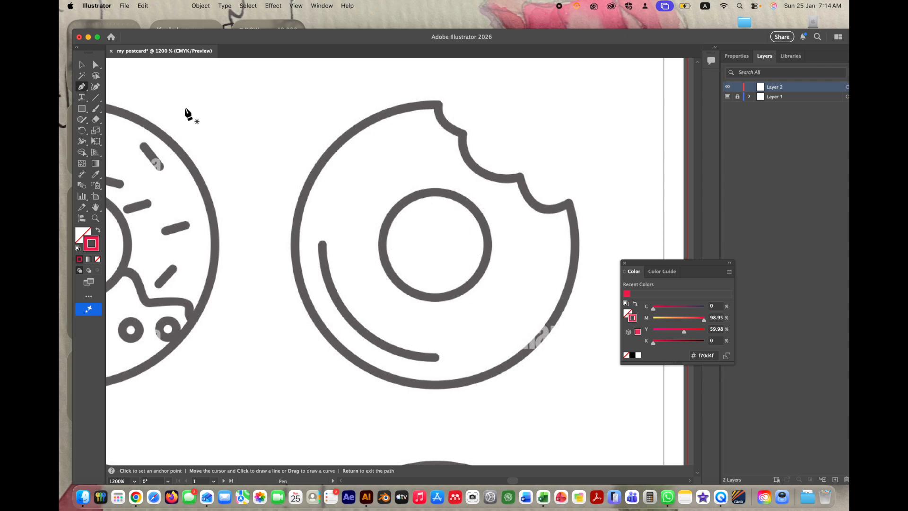
Draw a circle with the Ellipse tool and fit it over the bitten donut's centre hole, about 12.5 mm in diameter.
{"action": "left_click_drag", "start_coordinate": [87, 114], "coordinate": [122, 131]}
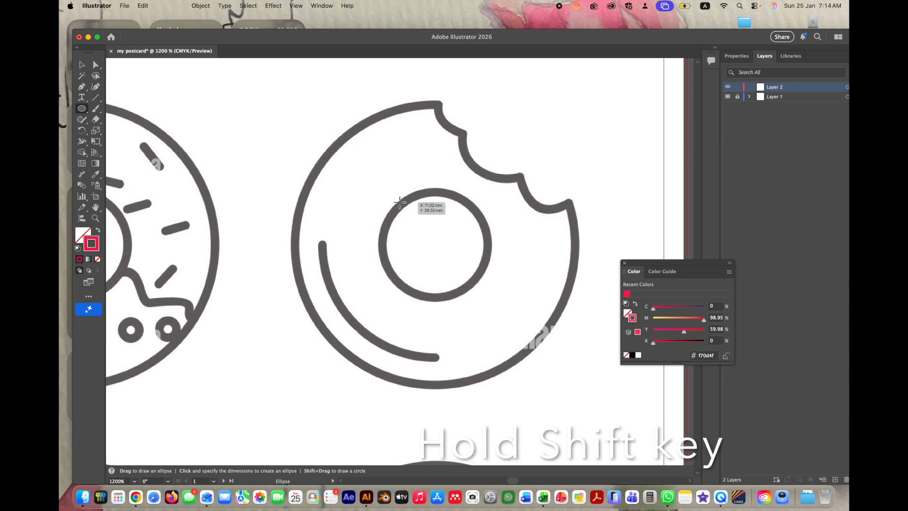
{"action": "left_click_drag", "start_coordinate": [399, 201], "coordinate": [494, 275]}
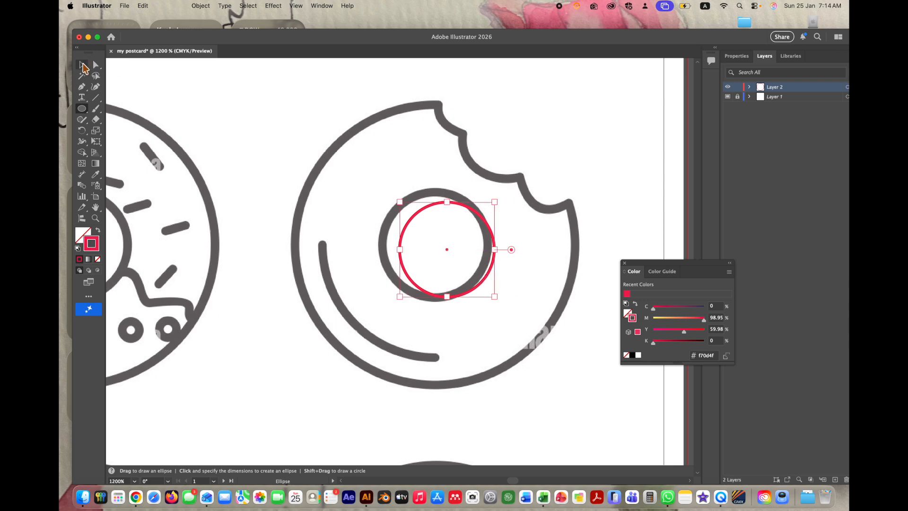
{"action": "left_click", "coordinate": [83, 65]}
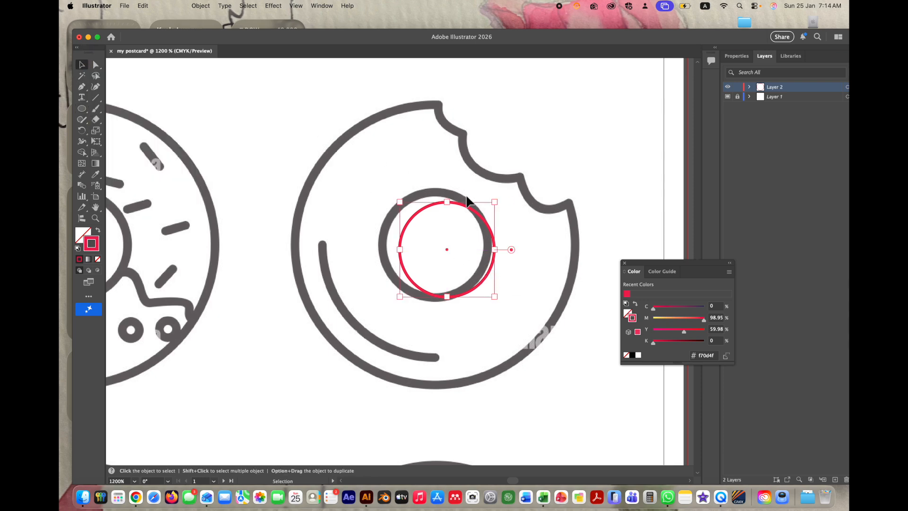
{"action": "left_click_drag", "start_coordinate": [465, 209], "coordinate": [453, 202]}
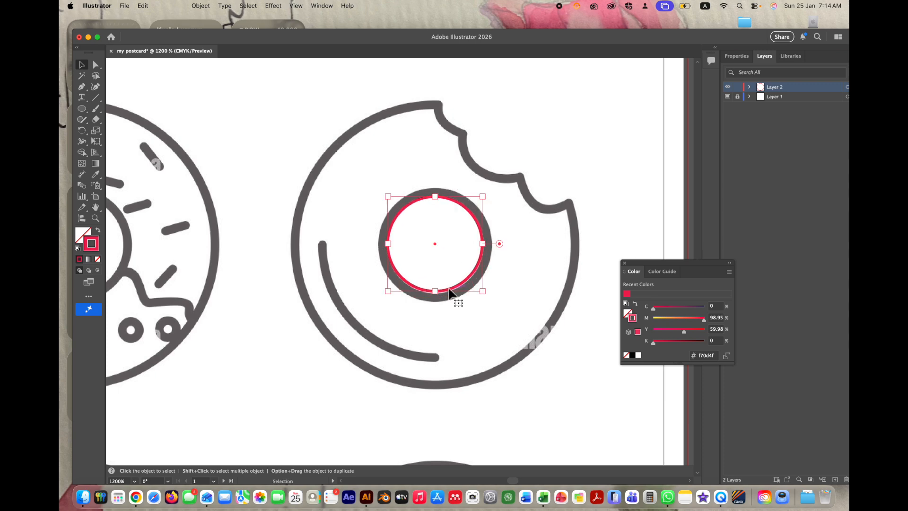
{"action": "left_click_drag", "start_coordinate": [481, 293], "coordinate": [485, 296]}
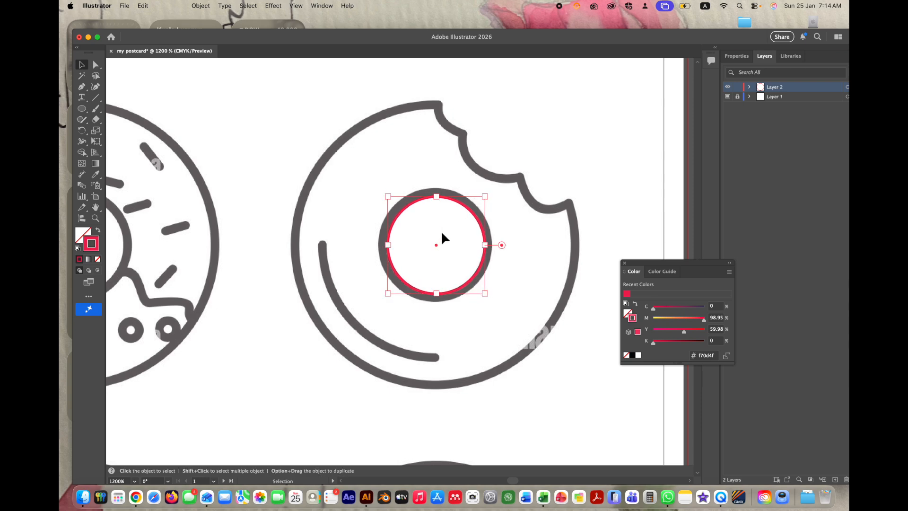
Set the hole circle's stroke weight to 4 pt and align it with the traced ring.
{"action": "left_click", "coordinate": [736, 58]}
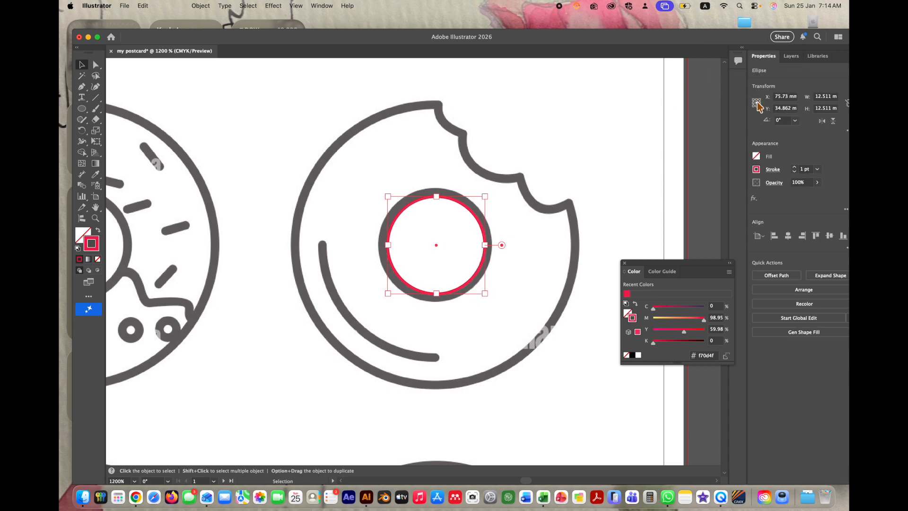
{"action": "left_click", "coordinate": [794, 168]}
{"action": "left_click", "coordinate": [795, 167]}
{"action": "left_click", "coordinate": [795, 168]}
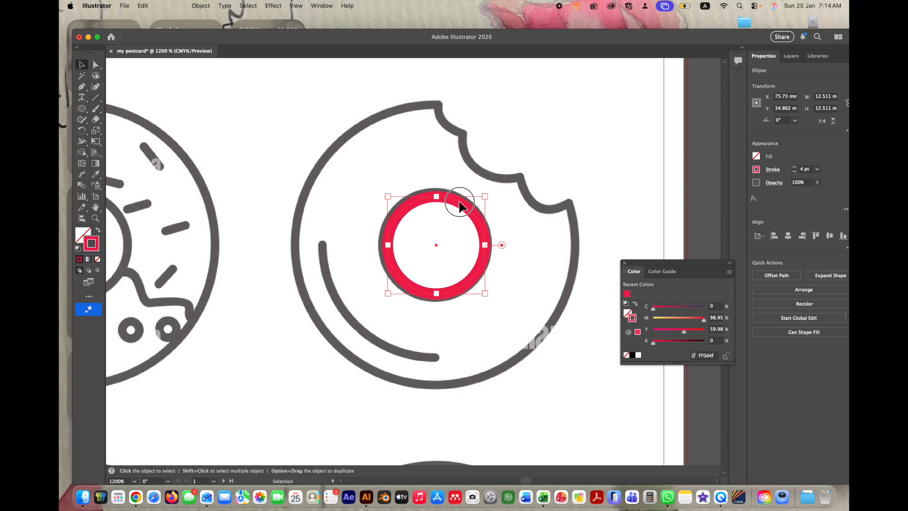
{"action": "mouse_move", "coordinate": [461, 211]}
{"action": "left_mouse_down"}
{"action": "mouse_move", "coordinate": [444, 203]}
{"action": "mouse_move", "coordinate": [462, 202]}
{"action": "left_mouse_up"}
{"action": "left_click", "coordinate": [329, 110]}
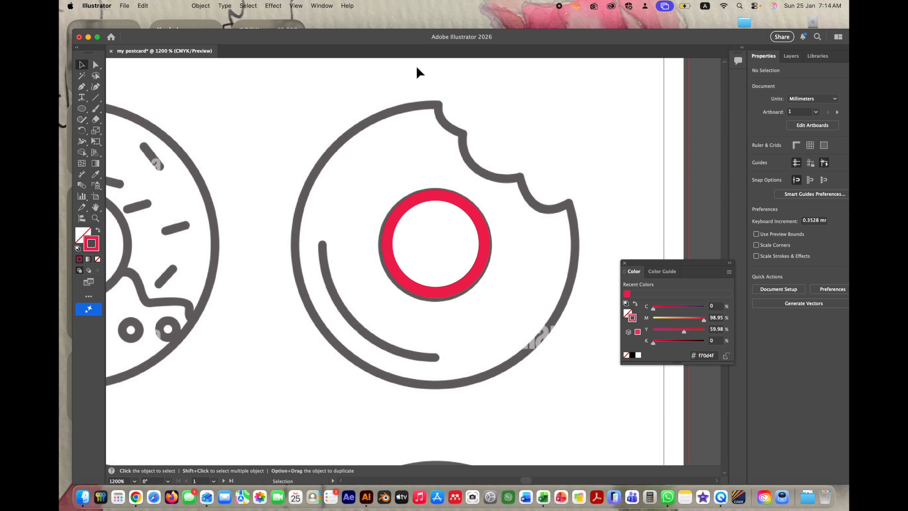
Draw a circle about 33.5 mm wide for the bitten donut's outer edge, and move and enlarge it to match the outline.
{"action": "left_click", "coordinate": [82, 111]}
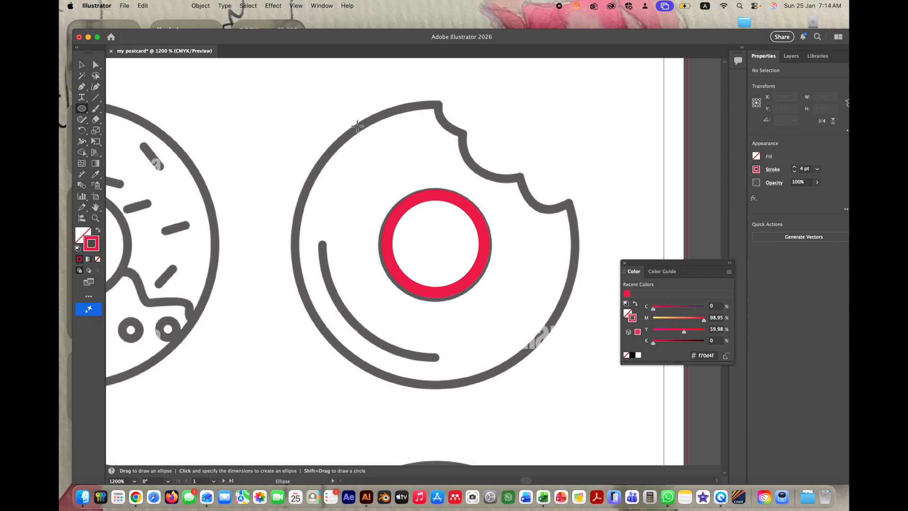
{"action": "left_click_drag", "start_coordinate": [342, 118], "coordinate": [558, 383]}
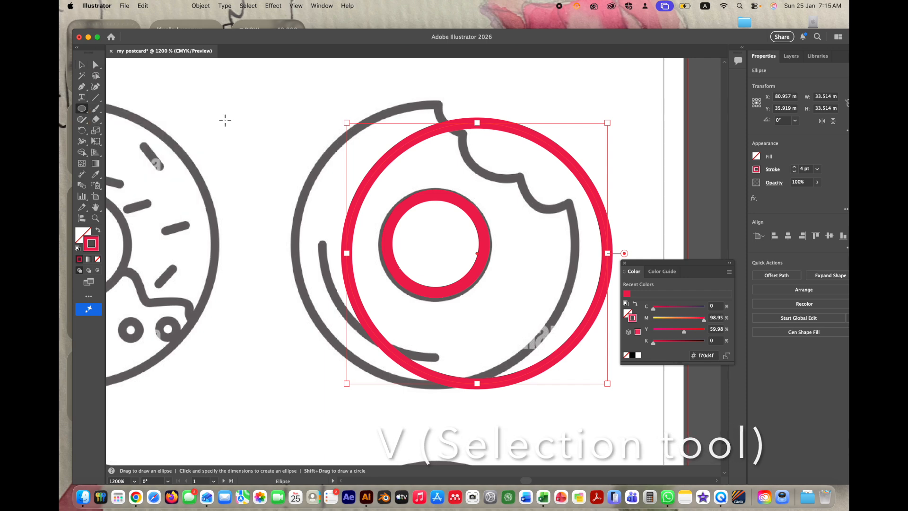
{"action": "key", "text": "v"}
{"action": "left_click_drag", "start_coordinate": [549, 150], "coordinate": [499, 137]}
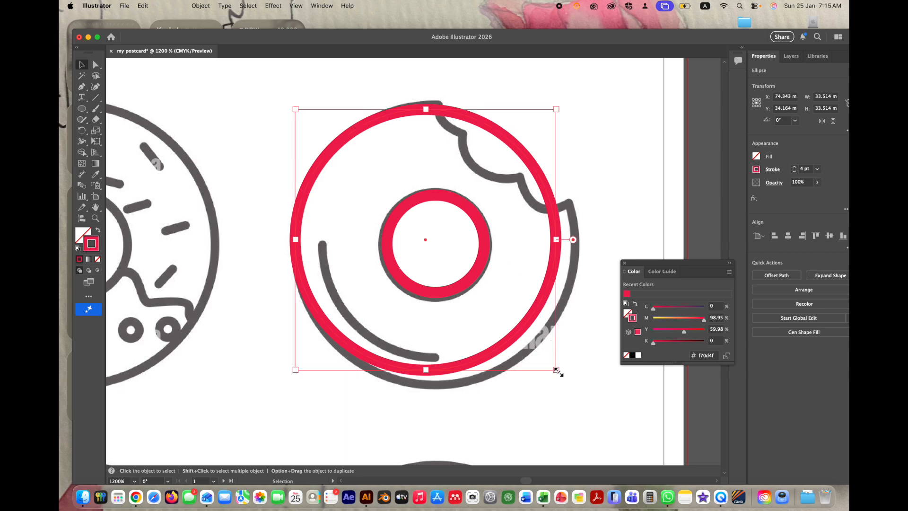
{"action": "left_click_drag", "start_coordinate": [557, 369], "coordinate": [577, 385]}
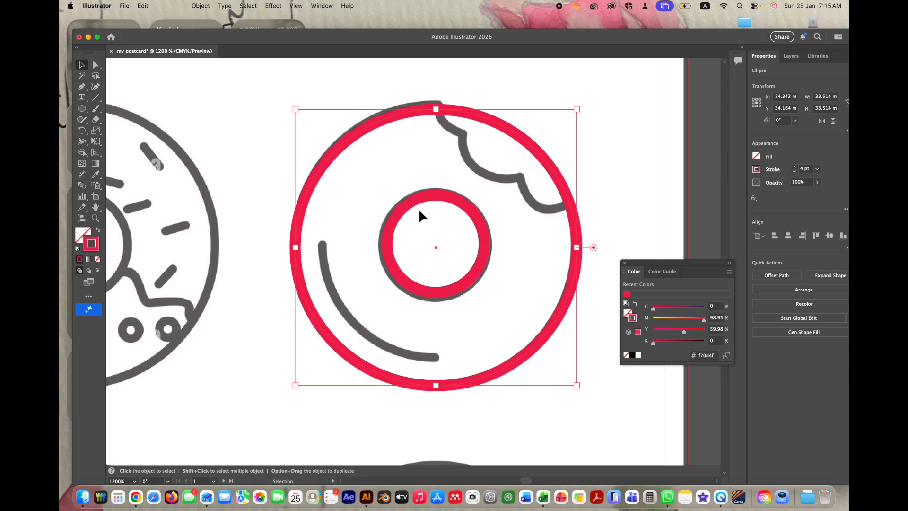
{"action": "left_click_drag", "start_coordinate": [438, 109], "coordinate": [438, 104]}
{"action": "left_click", "coordinate": [610, 134]}
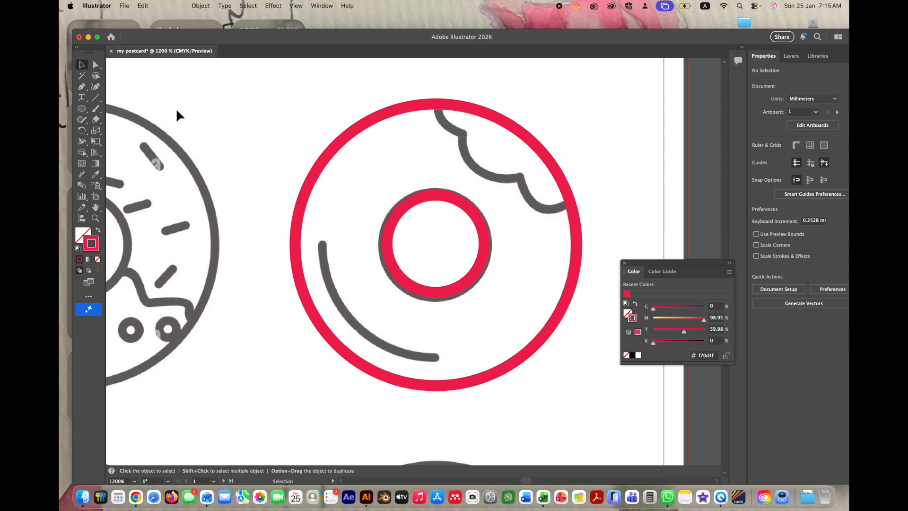
Draw an ellipse about 9.3 by 10.3 mm over the uppermost bite mark of the donut.
{"action": "left_click", "coordinate": [81, 109]}
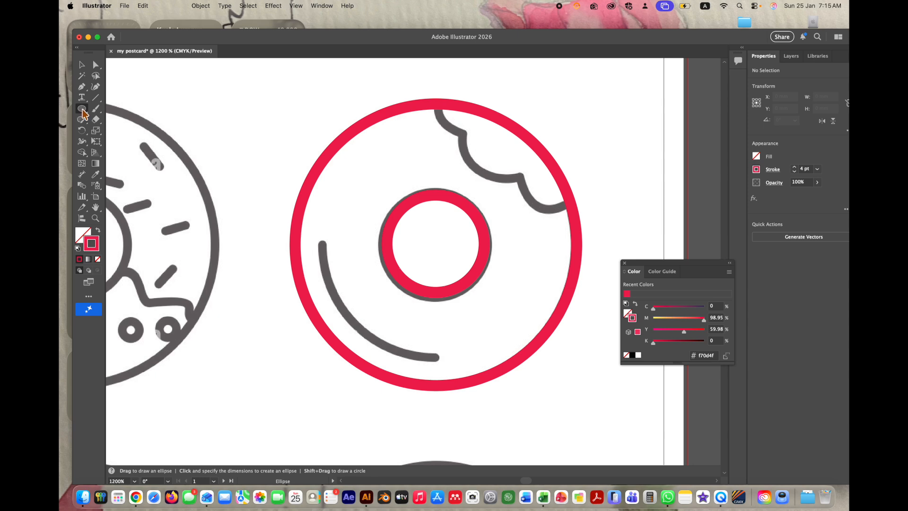
{"action": "key", "text": "space"}
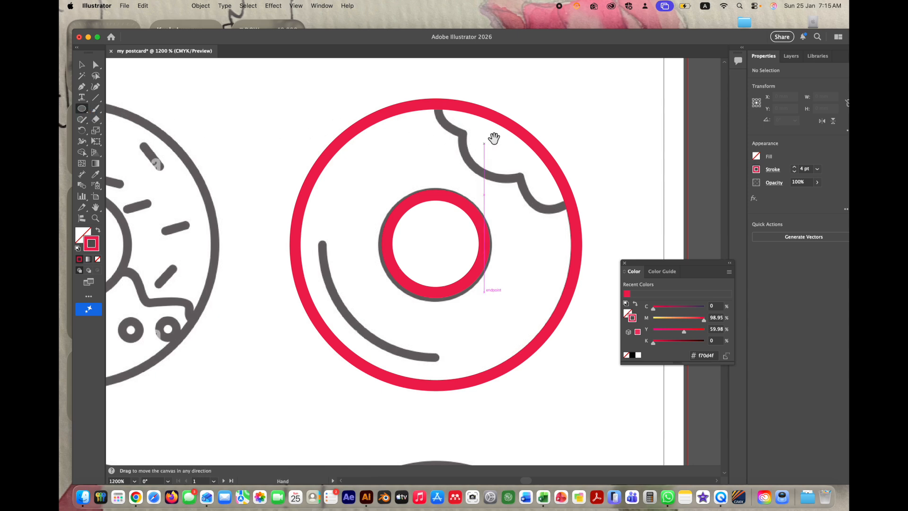
{"action": "left_click_drag", "start_coordinate": [548, 136], "coordinate": [501, 194]}
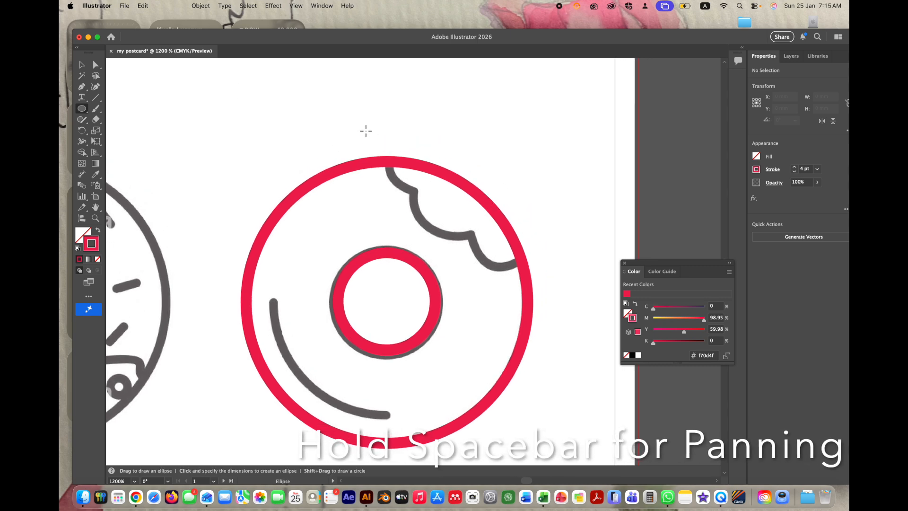
{"action": "mouse_move", "coordinate": [408, 137]}
{"action": "left_mouse_down"}
{"action": "mouse_move", "coordinate": [460, 183]}
{"action": "mouse_move", "coordinate": [457, 190]}
{"action": "left_mouse_up"}
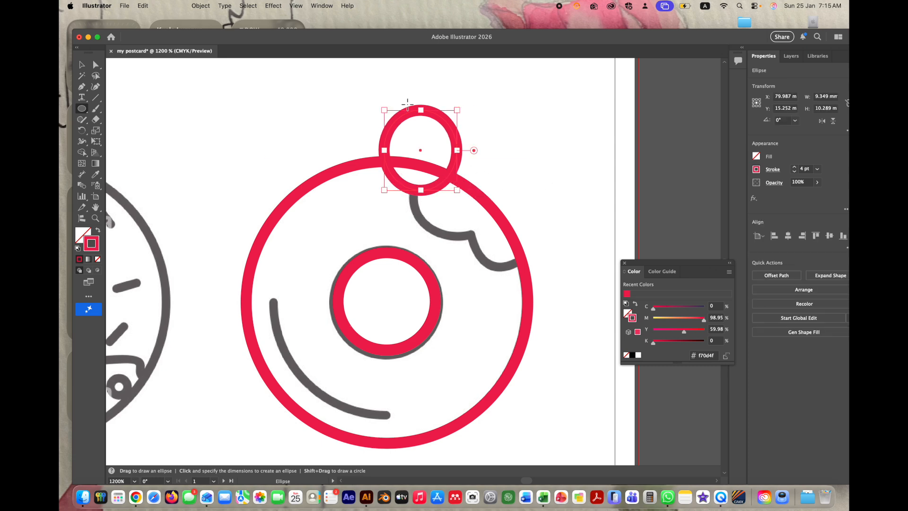
Draw an ellipse about 14.8 by 16.5 mm, position it over the middle bite mark, and narrow it to about 13.9 mm.
{"action": "left_click_drag", "start_coordinate": [423, 91], "coordinate": [540, 216]}
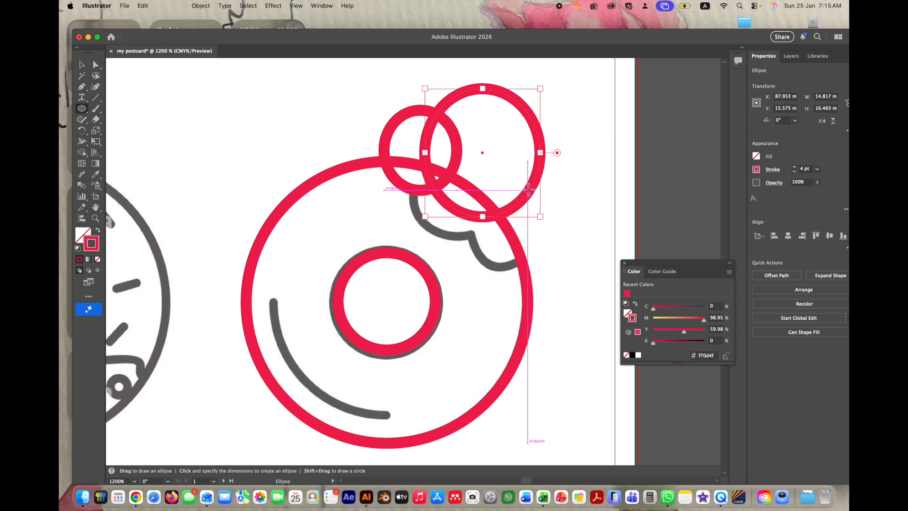
{"action": "key", "text": "v"}
{"action": "left_click_drag", "start_coordinate": [537, 168], "coordinate": [517, 187]}
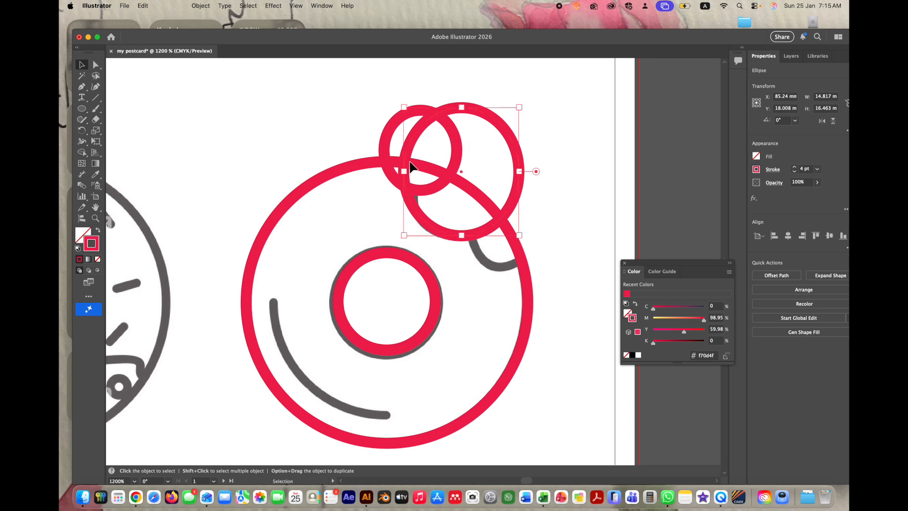
{"action": "left_click_drag", "start_coordinate": [405, 169], "coordinate": [411, 171]}
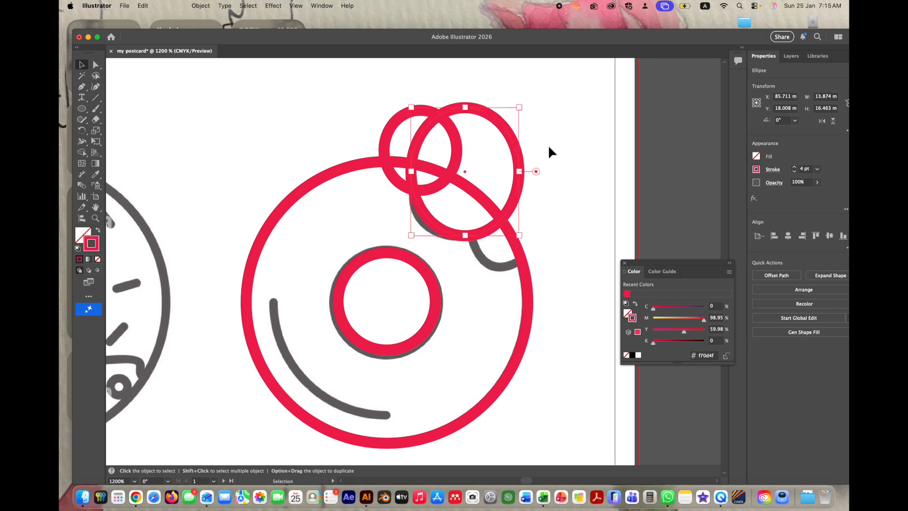
Rotate the middle bite ellipse to about 343° and draw a third ellipse about 6.1 by 10.6 mm beside the donut.
{"action": "left_click_drag", "start_coordinate": [523, 106], "coordinate": [515, 149]}
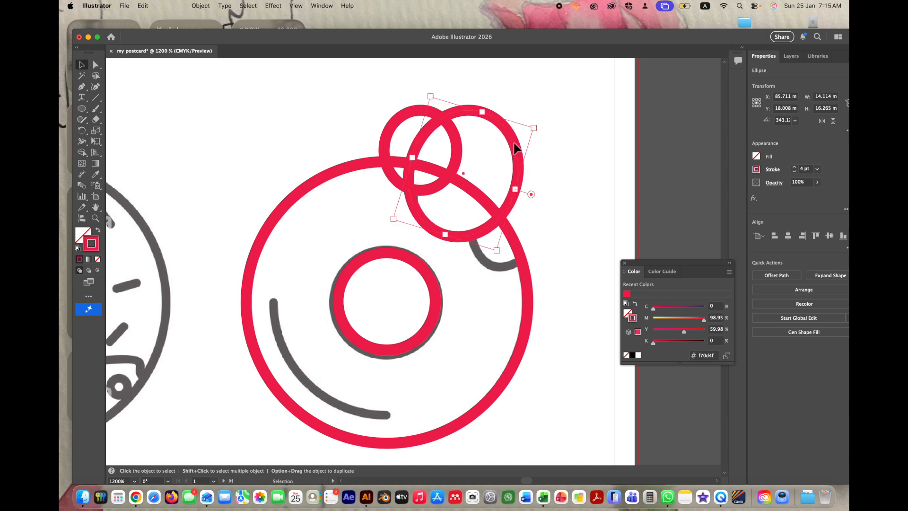
{"action": "left_click", "coordinate": [81, 110]}
{"action": "mouse_move", "coordinate": [555, 161]}
{"action": "left_mouse_down"}
{"action": "mouse_move", "coordinate": [577, 176]}
{"action": "mouse_move", "coordinate": [588, 237]}
{"action": "mouse_move", "coordinate": [603, 243]}
{"action": "left_mouse_up"}
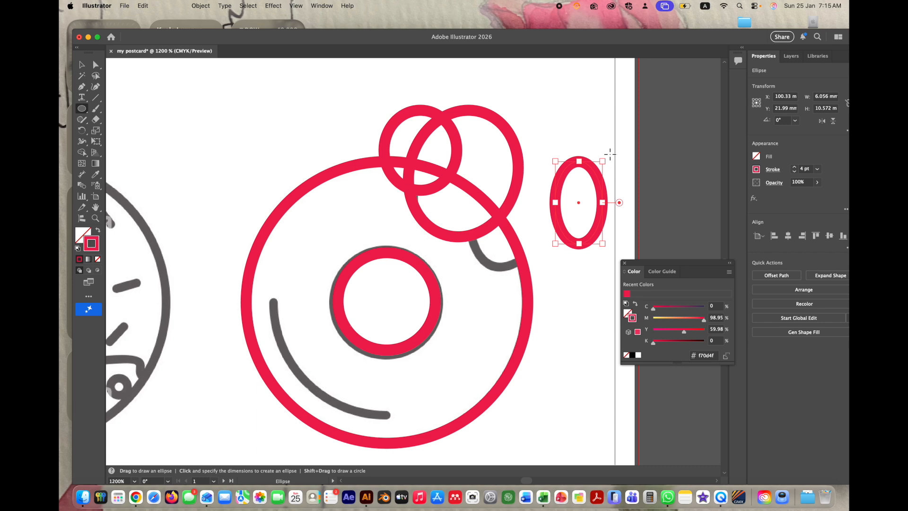
Move the third ellipse onto the lowest bite mark, rotate it to about 322° and resize it to about 9.3 by 9.8 mm.
{"action": "key", "text": "v"}
{"action": "left_click_drag", "start_coordinate": [607, 159], "coordinate": [533, 243]}
{"action": "left_click_drag", "start_coordinate": [494, 211], "coordinate": [484, 205]}
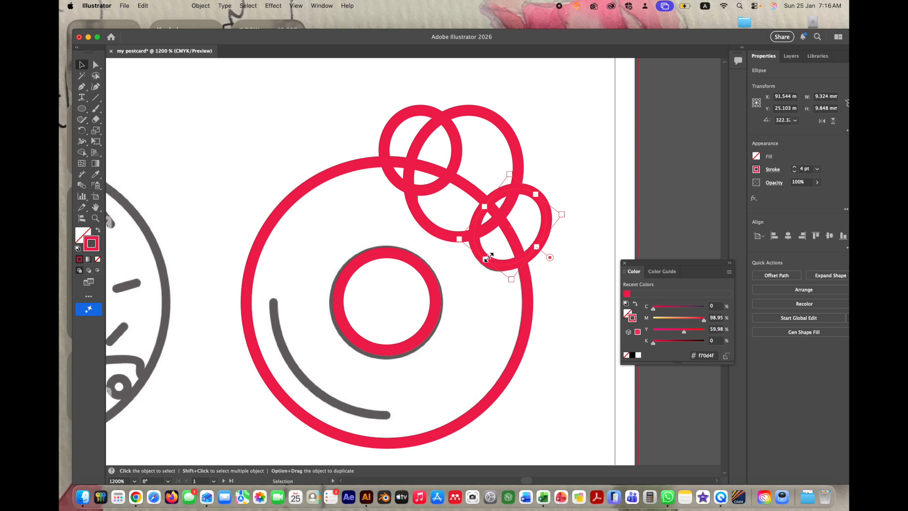
{"action": "left_click_drag", "start_coordinate": [487, 259], "coordinate": [486, 258]}
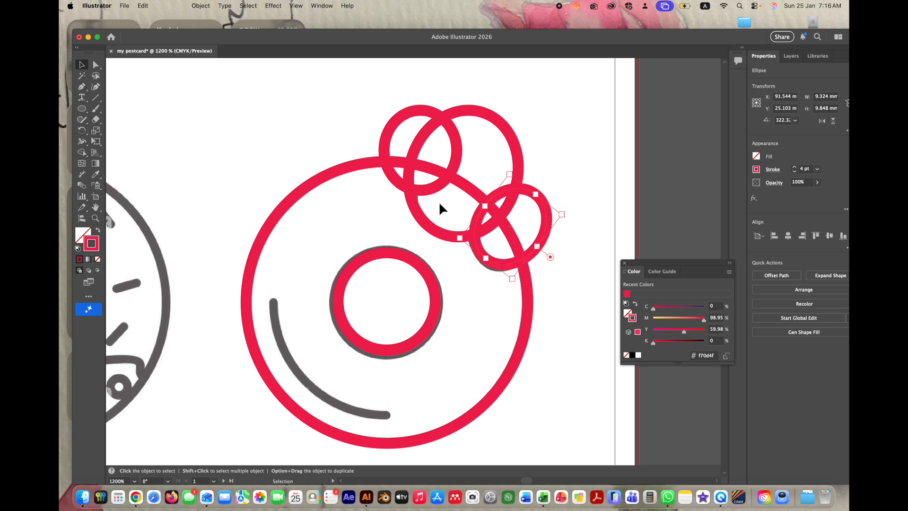
{"action": "left_click", "coordinate": [572, 126]}
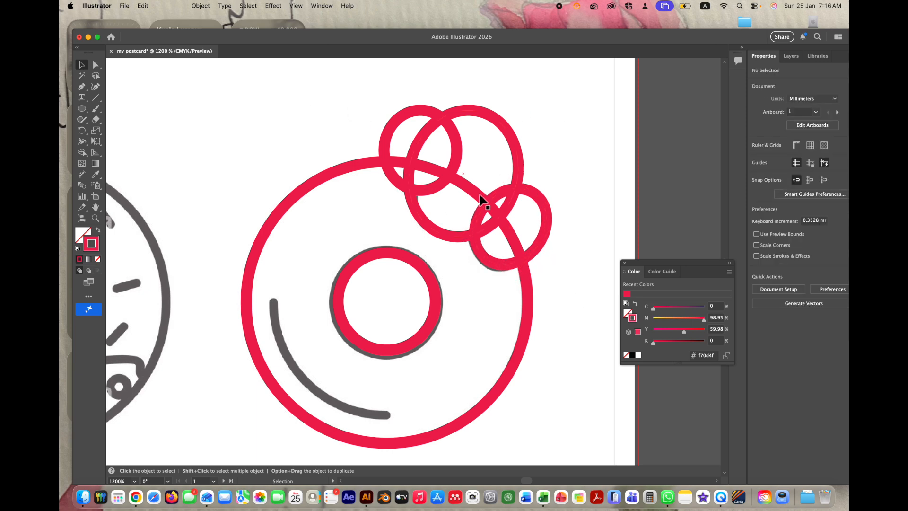
{"action": "left_click", "coordinate": [501, 270]}
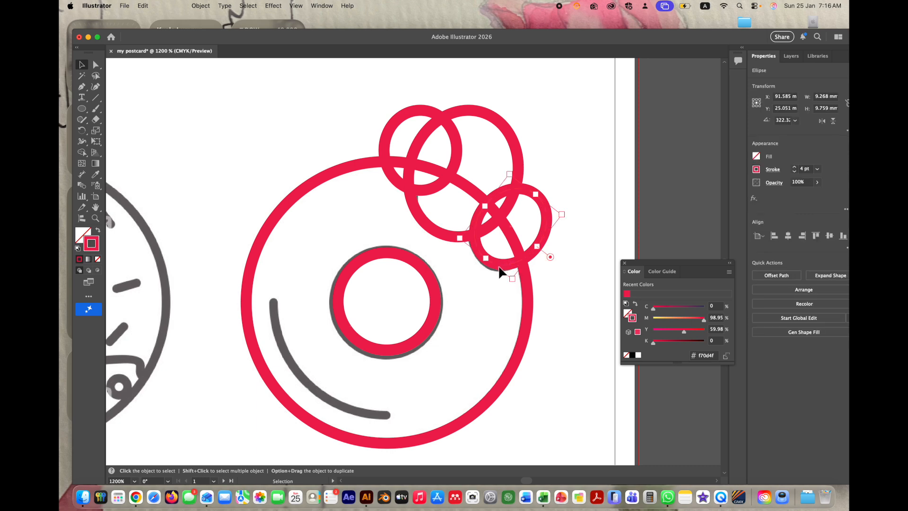
{"action": "left_click_drag", "start_coordinate": [513, 278], "coordinate": [513, 280]}
{"action": "left_click", "coordinate": [577, 189]}
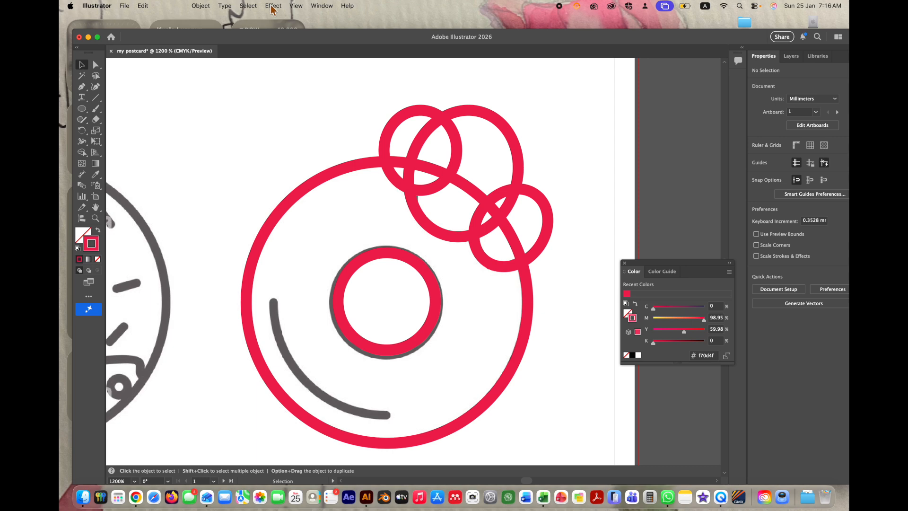
Subtract the three bite ellipses from the donut's outer circle using Pathfinder's Minus Front.
{"action": "left_click", "coordinate": [316, 6]}
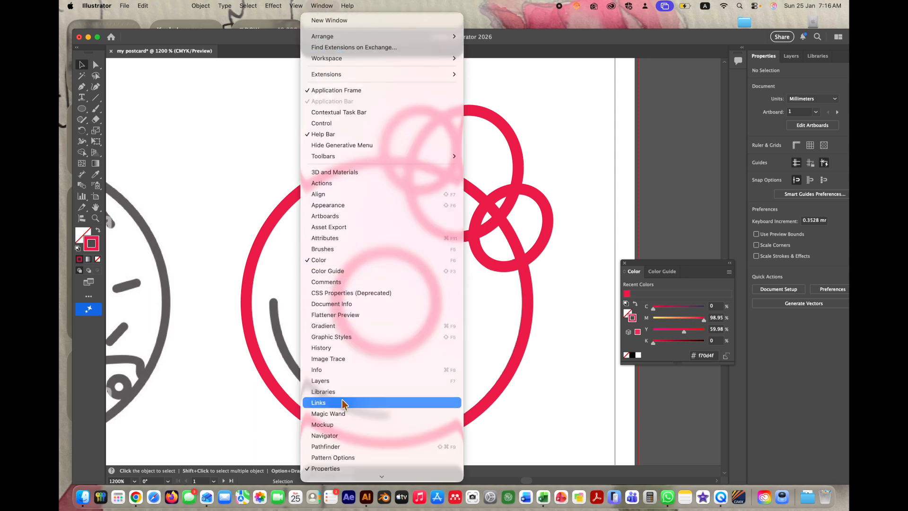
{"action": "left_click", "coordinate": [362, 447]}
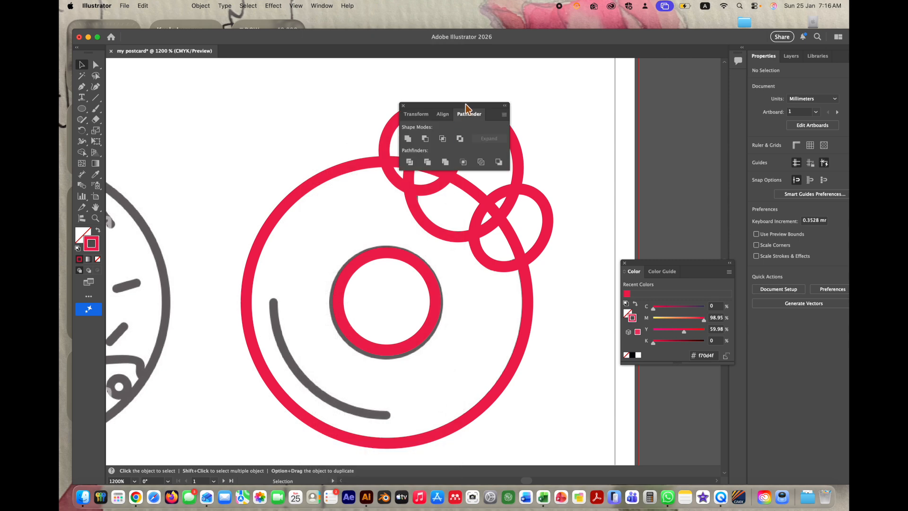
{"action": "left_click_drag", "start_coordinate": [466, 108], "coordinate": [328, 89]}
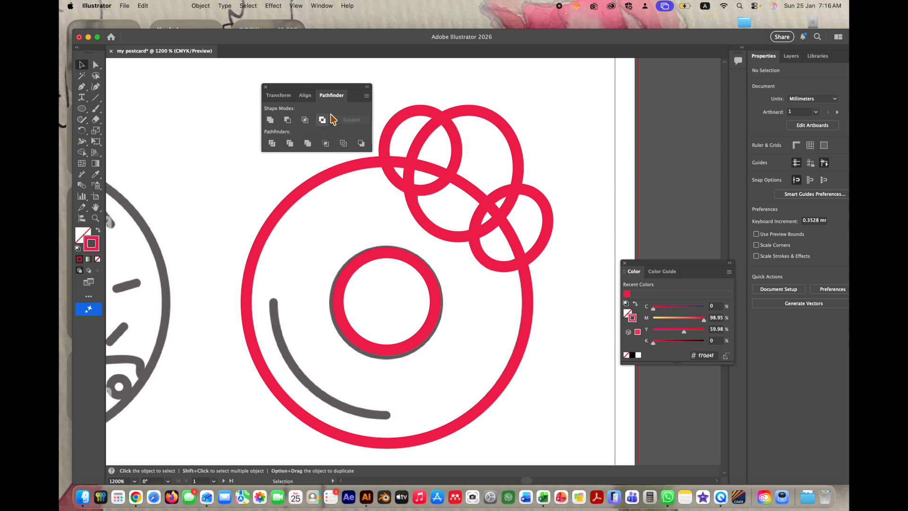
{"action": "left_click_drag", "start_coordinate": [563, 302], "coordinate": [488, 128]}
{"action": "left_click", "coordinate": [517, 80]}
{"action": "left_click_drag", "start_coordinate": [361, 92], "coordinate": [280, 77]}
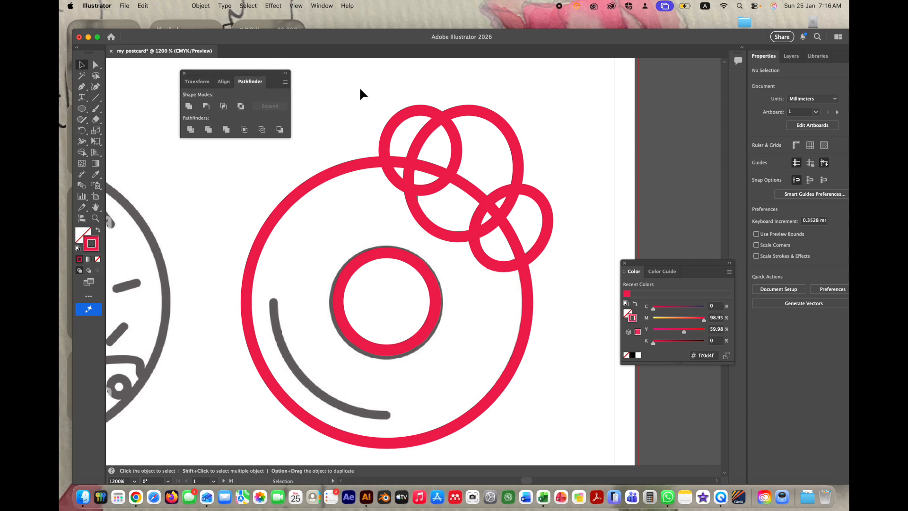
{"action": "left_click_drag", "start_coordinate": [398, 81], "coordinate": [553, 226]}
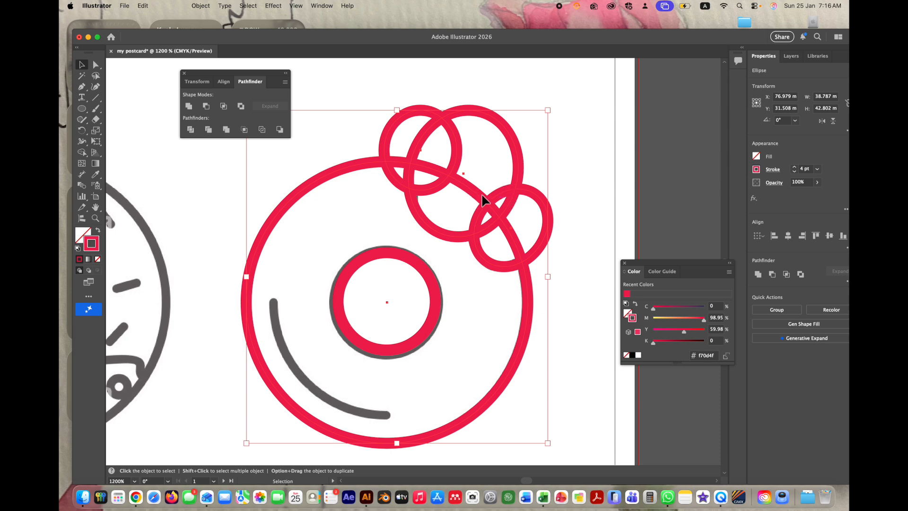
{"action": "left_click", "coordinate": [206, 107]}
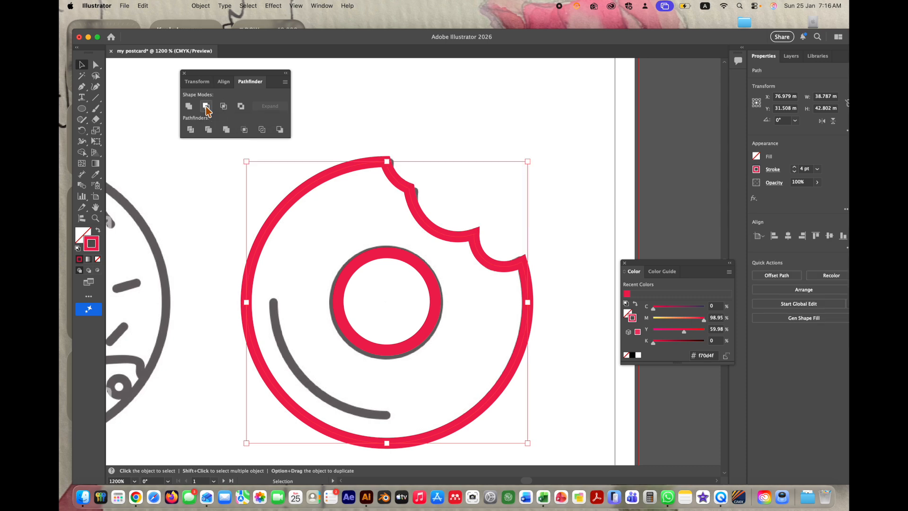
{"action": "left_click", "coordinate": [566, 117]}
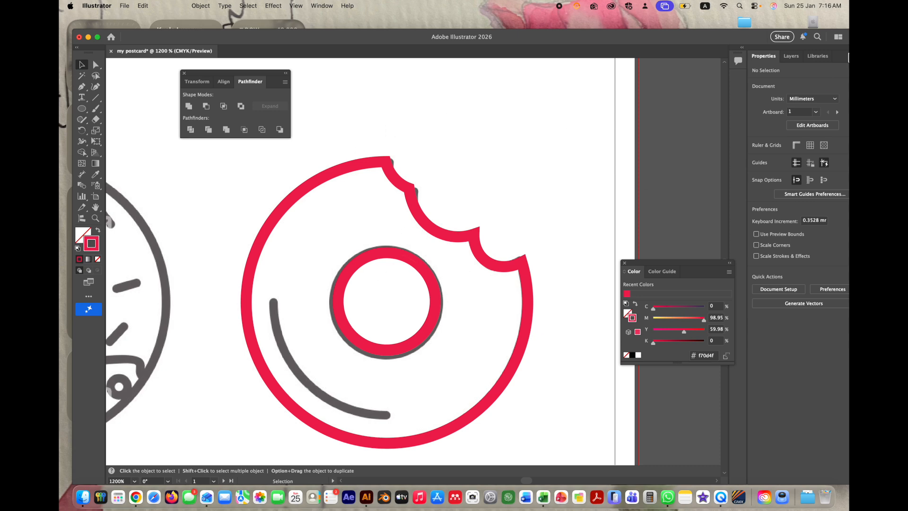
Hide the template on Layer 1 to check the traced donut on its own, and show the template again.
{"action": "left_click", "coordinate": [789, 57]}
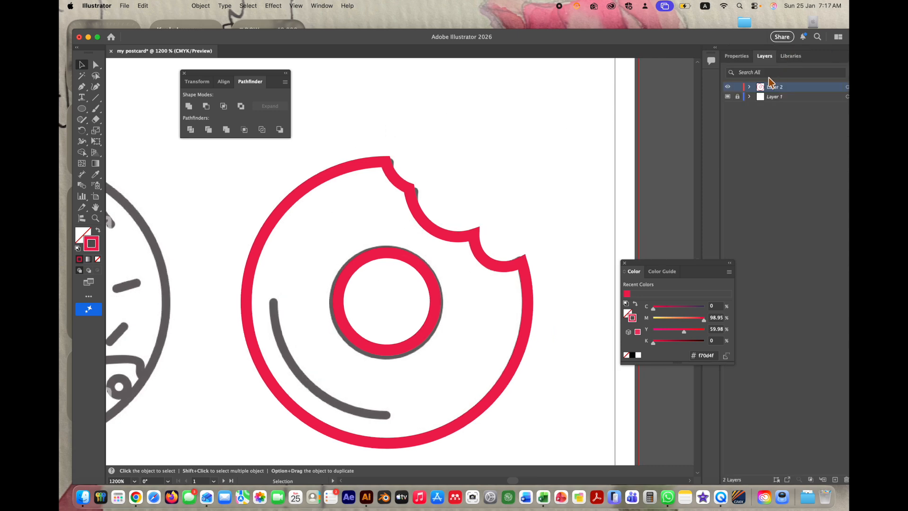
{"action": "left_click", "coordinate": [727, 97]}
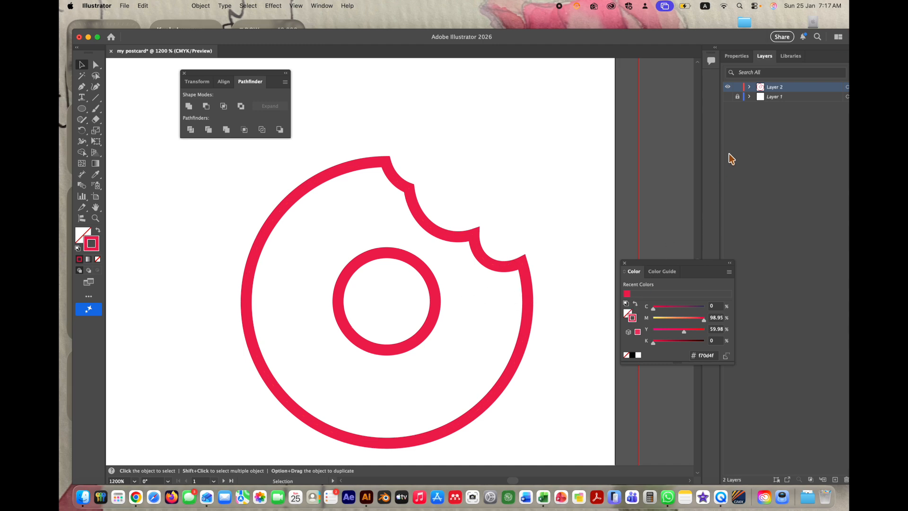
{"action": "left_click", "coordinate": [727, 97]}
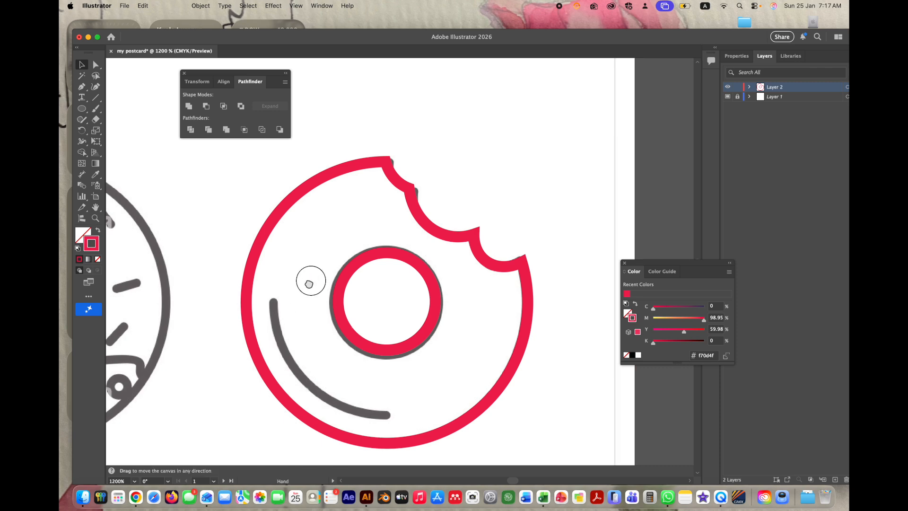
Trace the curved highlight inside the bitten donut with the Pen tool as a single two-point curve.
{"action": "left_click_drag", "start_coordinate": [307, 283], "coordinate": [346, 197]}
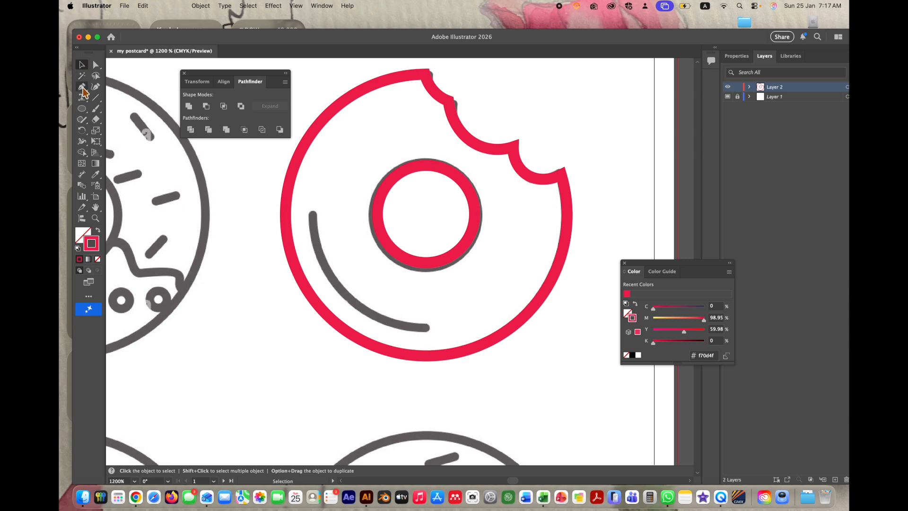
{"action": "left_click", "coordinate": [83, 87]}
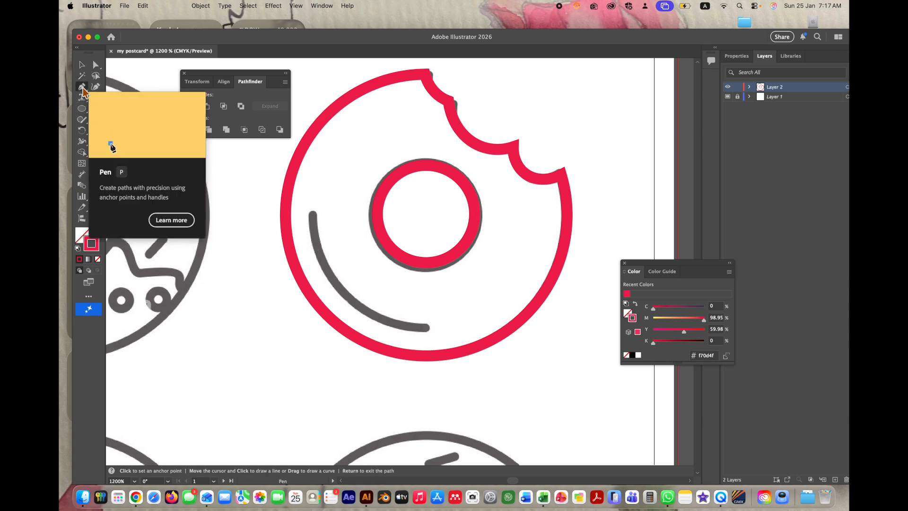
{"action": "left_click", "coordinate": [311, 212]}
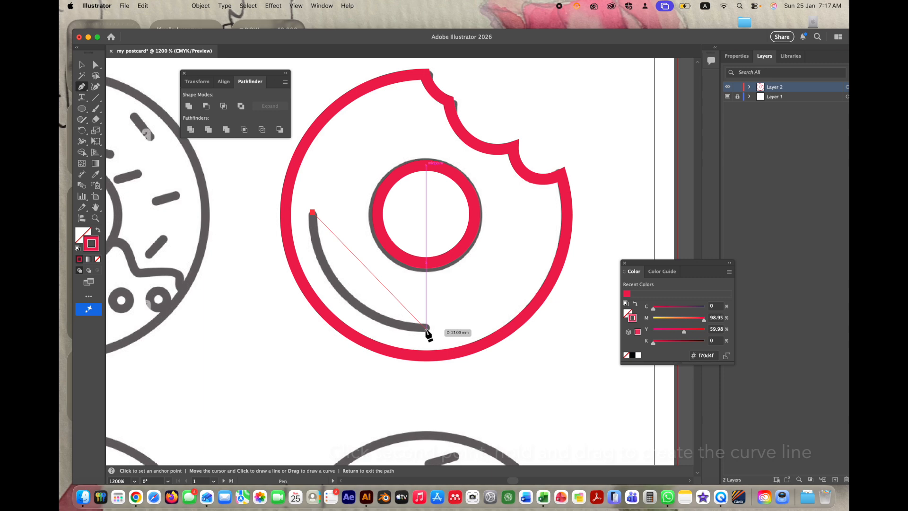
{"action": "mouse_move", "coordinate": [426, 329]}
{"action": "left_mouse_down"}
{"action": "mouse_move", "coordinate": [511, 324]}
{"action": "mouse_move", "coordinate": [550, 339]}
{"action": "mouse_move", "coordinate": [520, 337]}
{"action": "mouse_move", "coordinate": [544, 337]}
{"action": "left_mouse_up"}
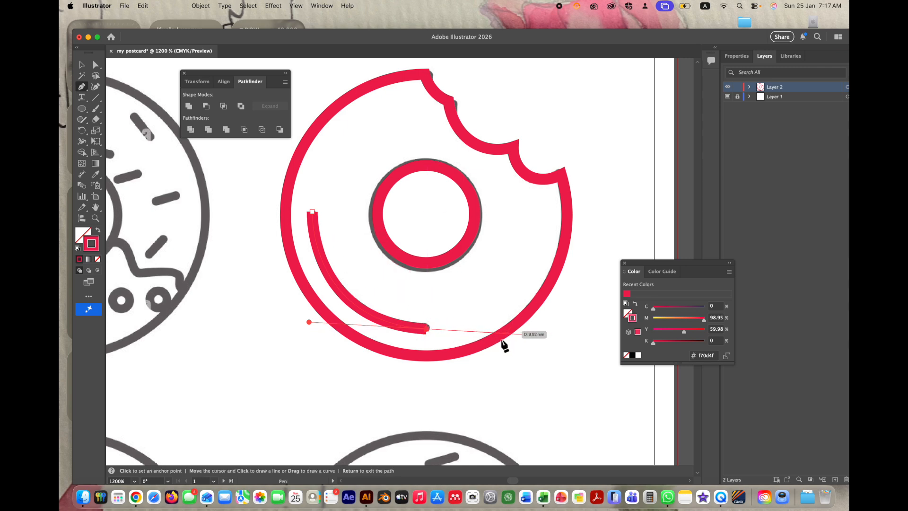
{"action": "left_click", "coordinate": [81, 67]}
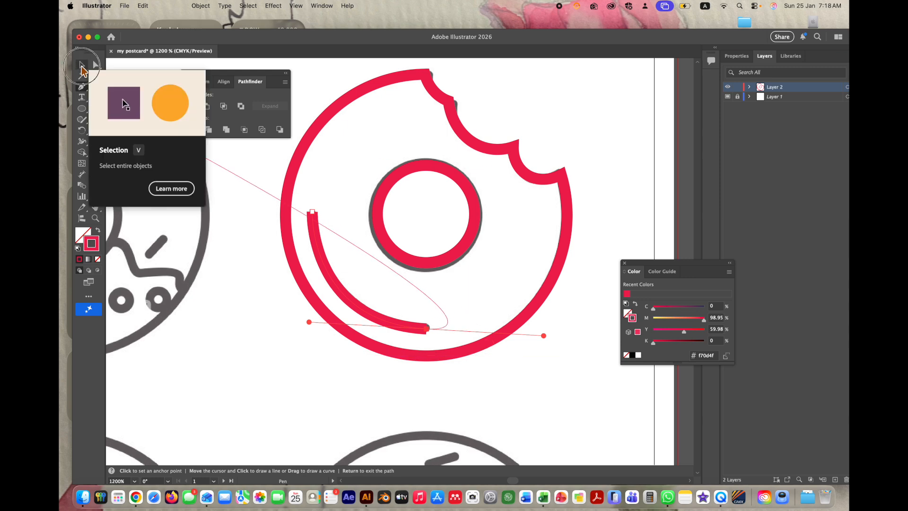
{"action": "left_click", "coordinate": [564, 351]}
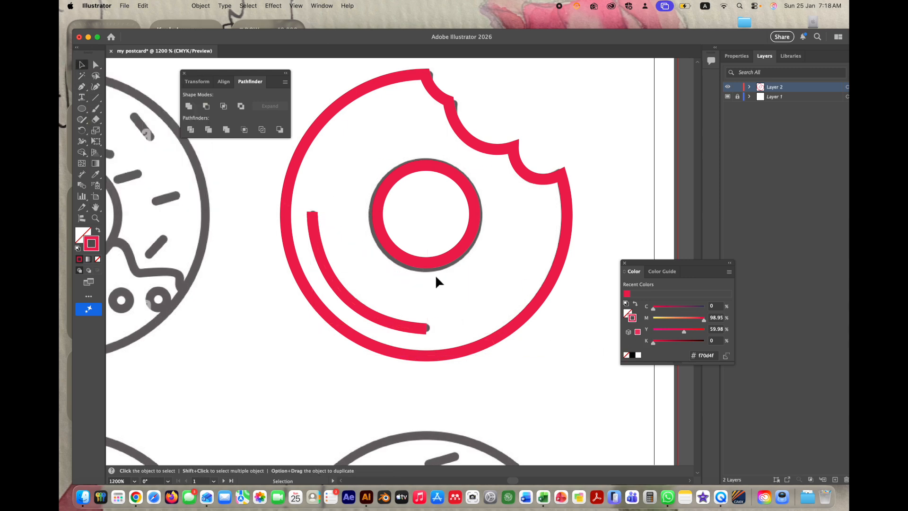
Draw a circle for the hole of the sprinkled donut and align it with the traced inner ring.
{"action": "key", "text": "space"}
{"action": "left_click_drag", "start_coordinate": [302, 235], "coordinate": [412, 210]}
{"action": "left_click_drag", "start_coordinate": [353, 231], "coordinate": [268, 205]}
{"action": "left_click_drag", "start_coordinate": [330, 218], "coordinate": [523, 306]}
{"action": "left_click_drag", "start_coordinate": [443, 260], "coordinate": [488, 247]}
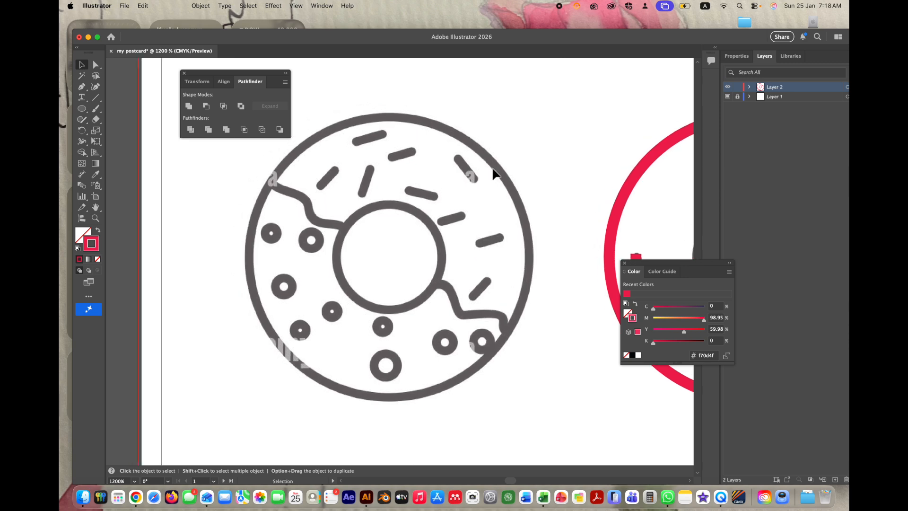
{"action": "key", "text": "space"}
{"action": "left_click_drag", "start_coordinate": [540, 263], "coordinate": [520, 257]}
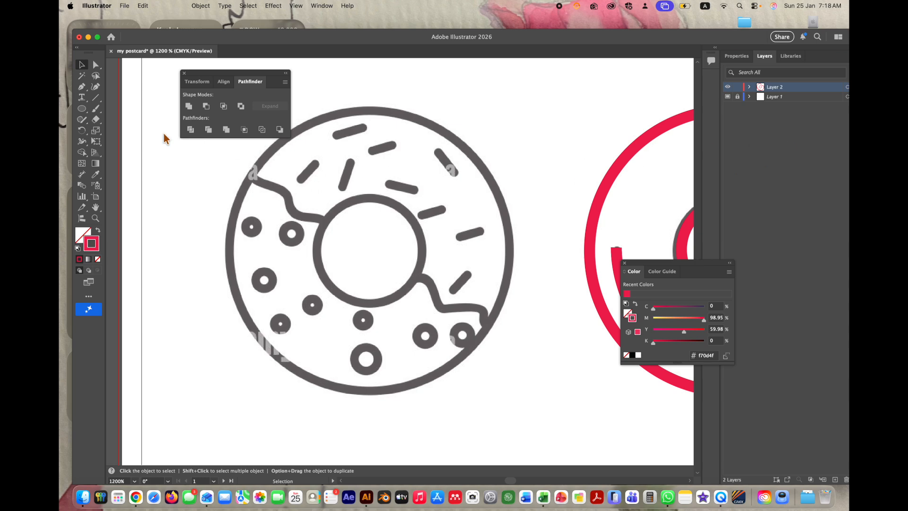
{"action": "left_click", "coordinate": [83, 110]}
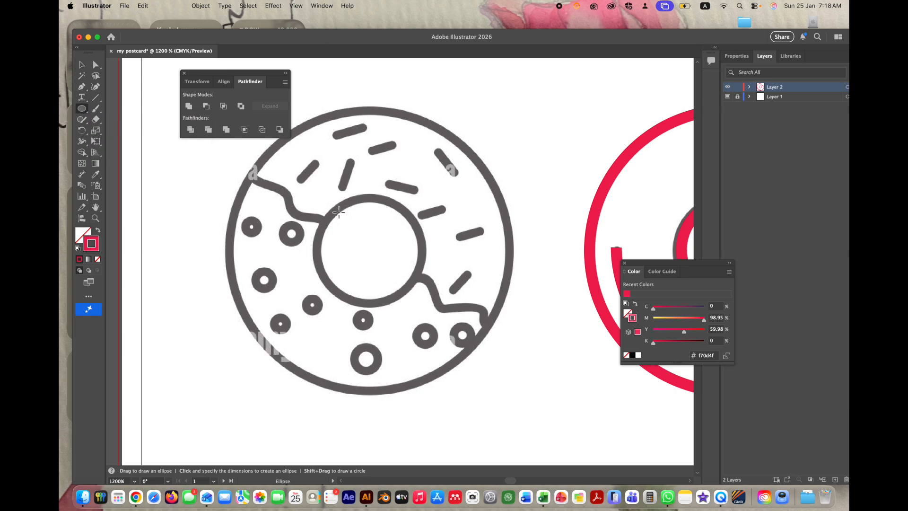
{"action": "left_click_drag", "start_coordinate": [331, 209], "coordinate": [427, 299]}
{"action": "key", "text": "v"}
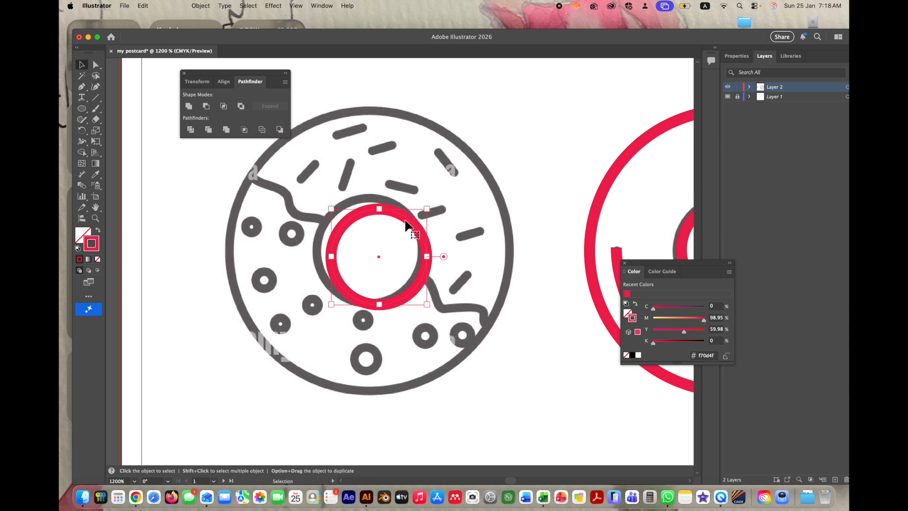
{"action": "left_click_drag", "start_coordinate": [404, 220], "coordinate": [397, 213]}
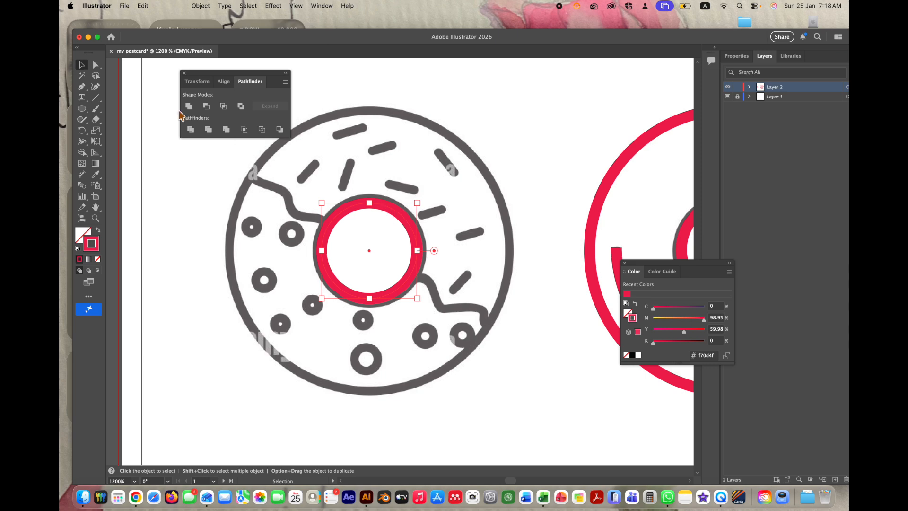
Draw a circle for the sprinkled donut's outer edge, and move and enlarge it to match the traced outline.
{"action": "left_click", "coordinate": [81, 108]}
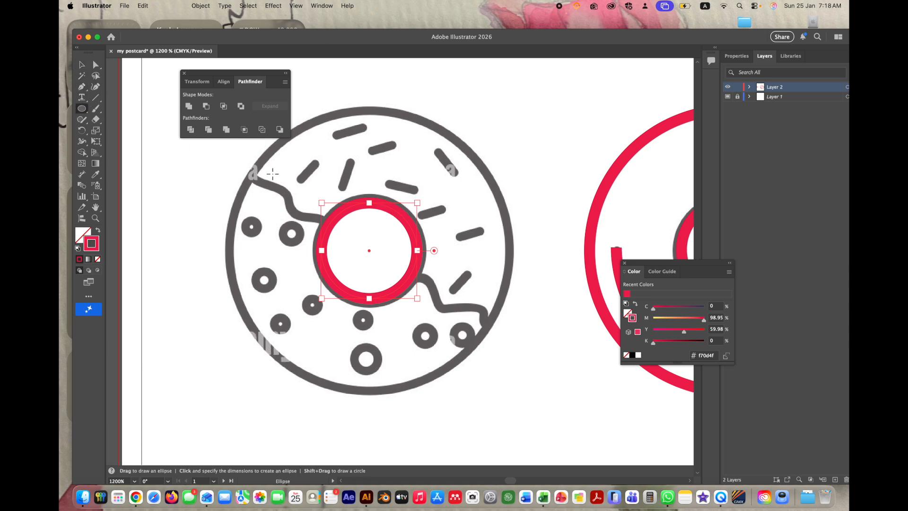
{"action": "left_click_drag", "start_coordinate": [251, 148], "coordinate": [520, 391]}
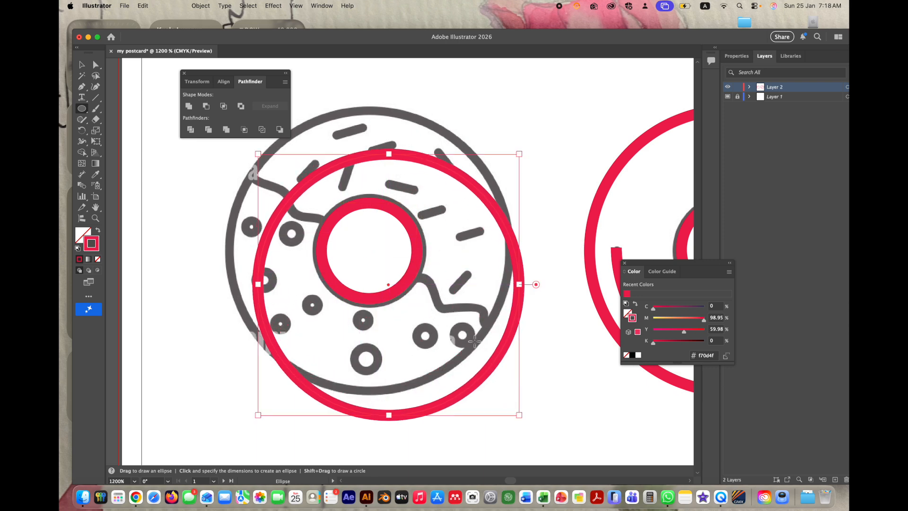
{"action": "key", "text": "v"}
{"action": "left_click_drag", "start_coordinate": [472, 192], "coordinate": [448, 147]}
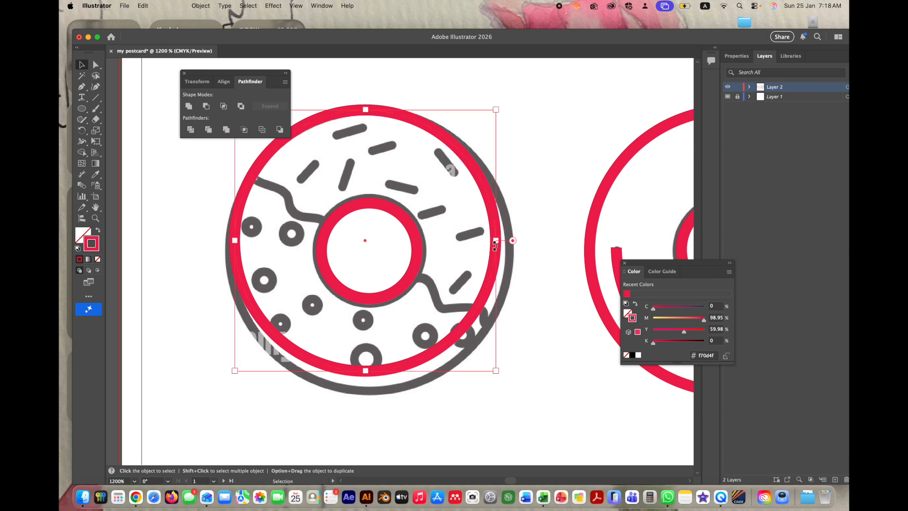
{"action": "left_click_drag", "start_coordinate": [497, 242], "coordinate": [503, 243]}
{"action": "left_click_drag", "start_coordinate": [368, 372], "coordinate": [368, 391]}
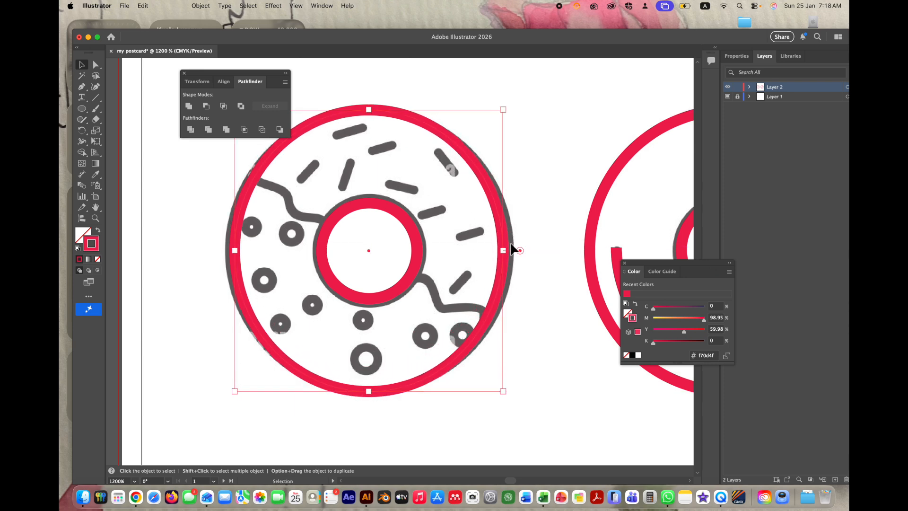
{"action": "left_click_drag", "start_coordinate": [504, 249], "coordinate": [516, 249]}
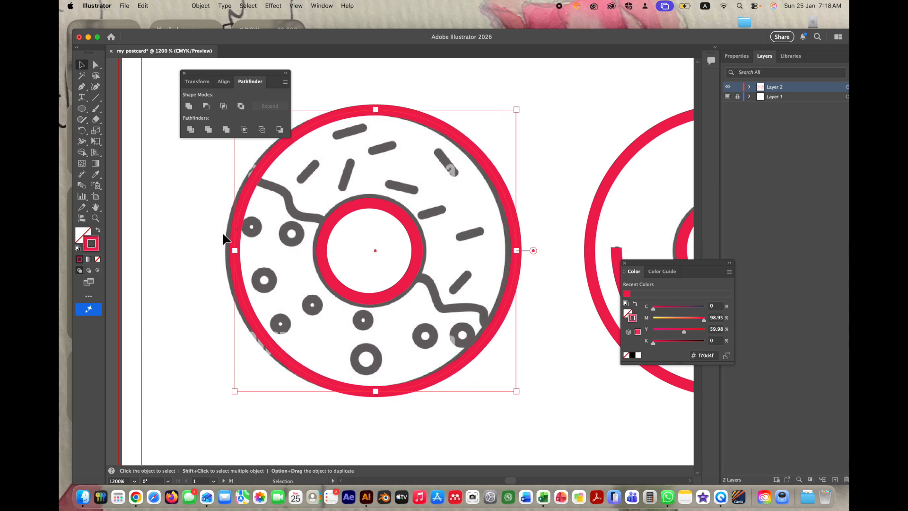
{"action": "left_click_drag", "start_coordinate": [235, 250], "coordinate": [226, 249]}
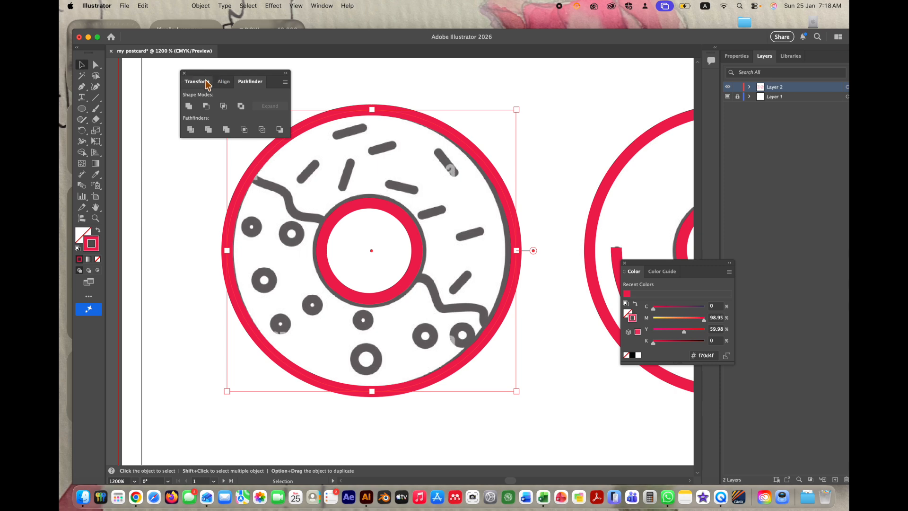
{"action": "left_click", "coordinate": [185, 74]}
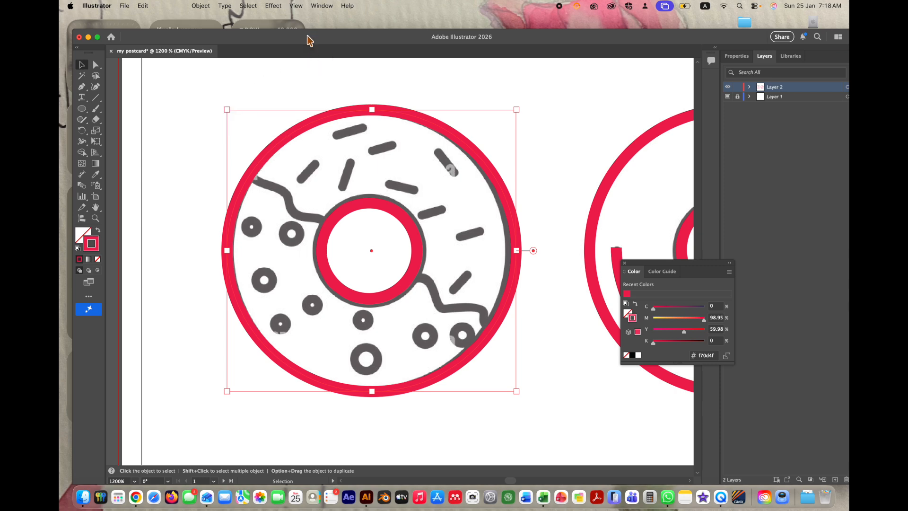
{"action": "left_click", "coordinate": [322, 5]}
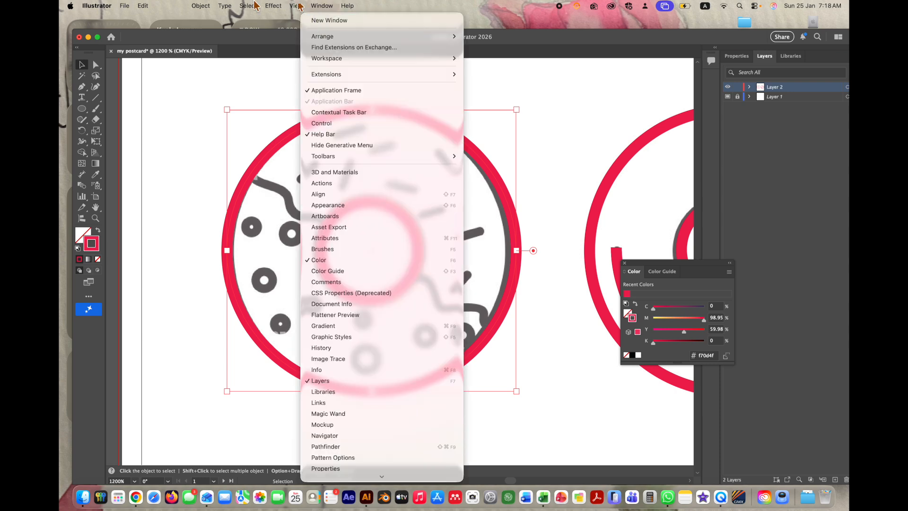
{"action": "mouse_move", "coordinate": [273, 6]}
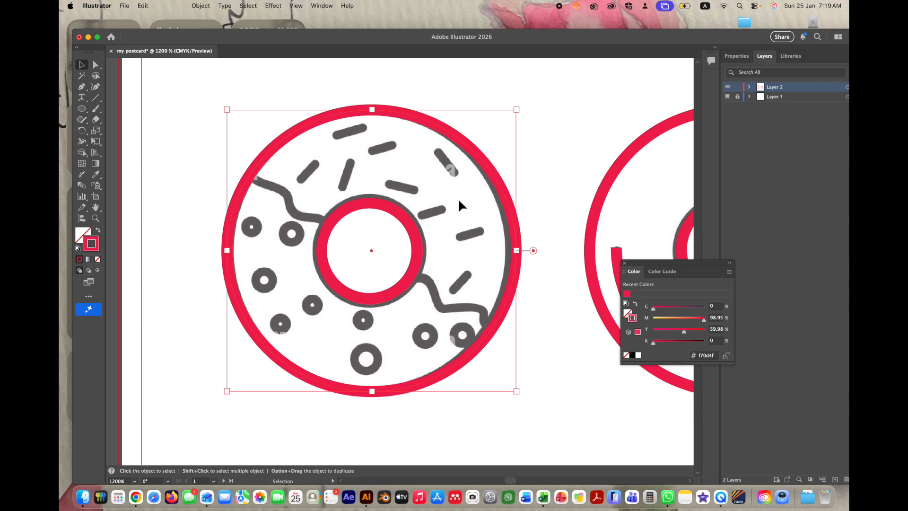
Trace the sprinkled donut's upper-left wavy icing line with the Pen tool, from outside the outer circle into the hole.
{"action": "left_click", "coordinate": [545, 167]}
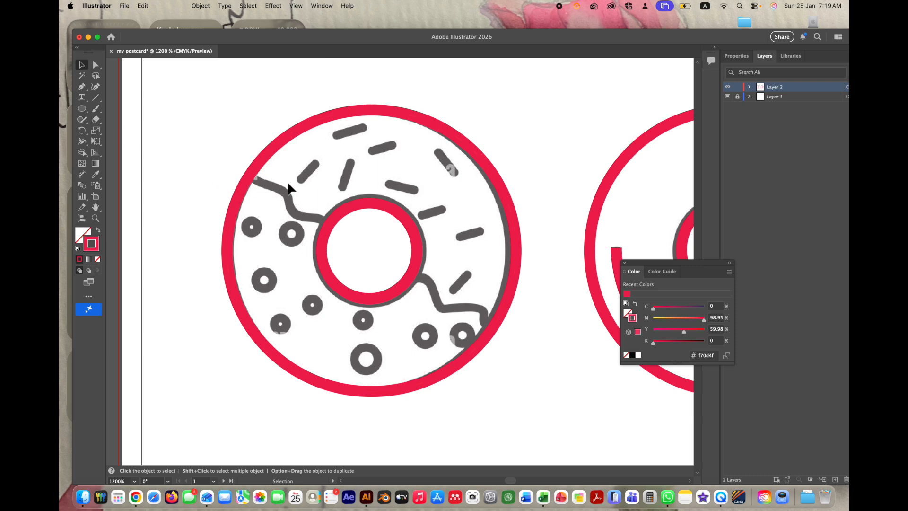
{"action": "left_click", "coordinate": [82, 89]}
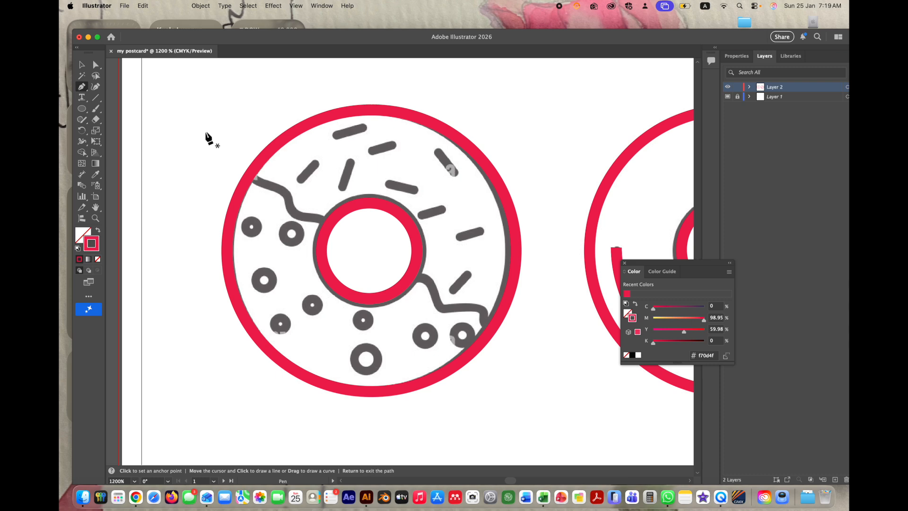
{"action": "left_click", "coordinate": [201, 145]}
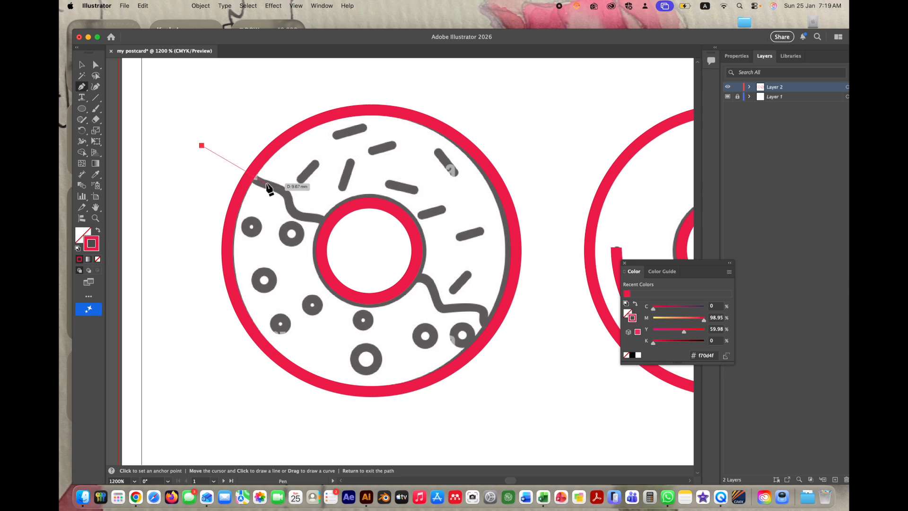
{"action": "left_click_drag", "start_coordinate": [265, 184], "coordinate": [282, 188]}
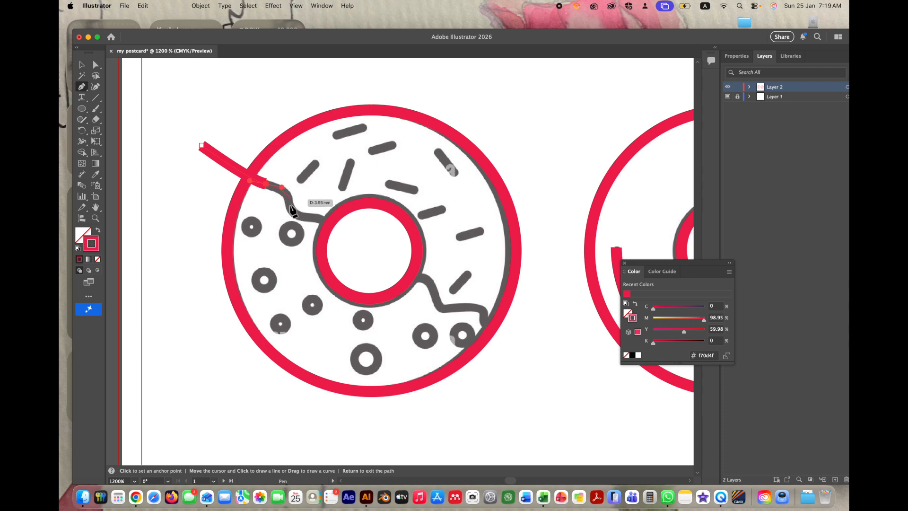
{"action": "left_click", "coordinate": [289, 201]}
{"action": "left_click_drag", "start_coordinate": [289, 206], "coordinate": [289, 210]}
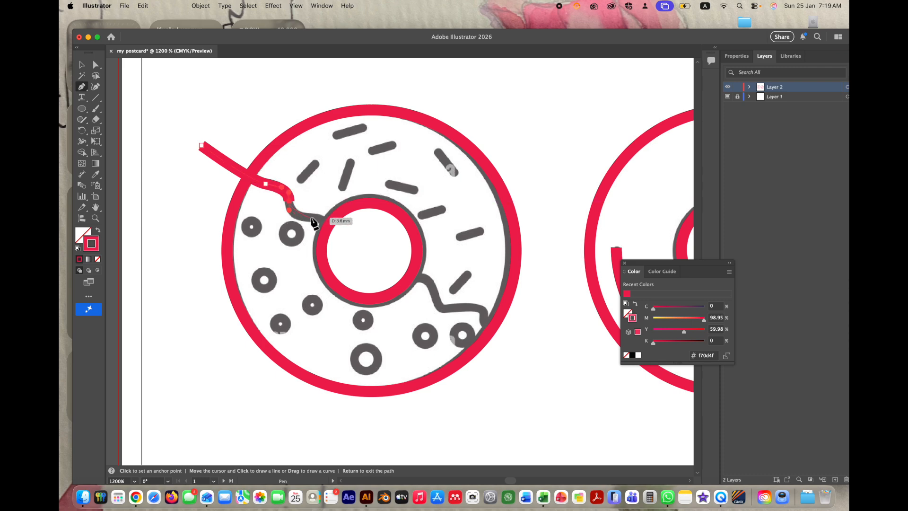
{"action": "left_click_drag", "start_coordinate": [306, 218], "coordinate": [324, 219]}
{"action": "left_click_drag", "start_coordinate": [358, 248], "coordinate": [365, 264]}
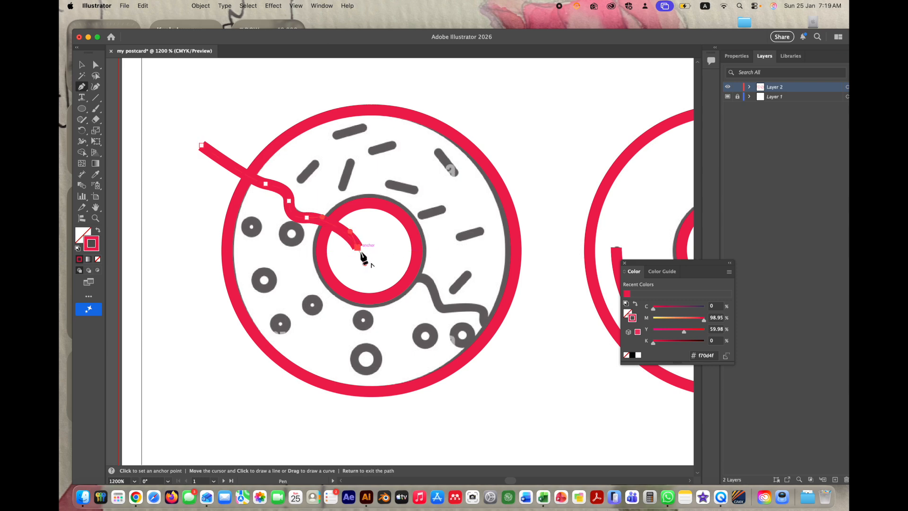
{"action": "key", "text": "v"}
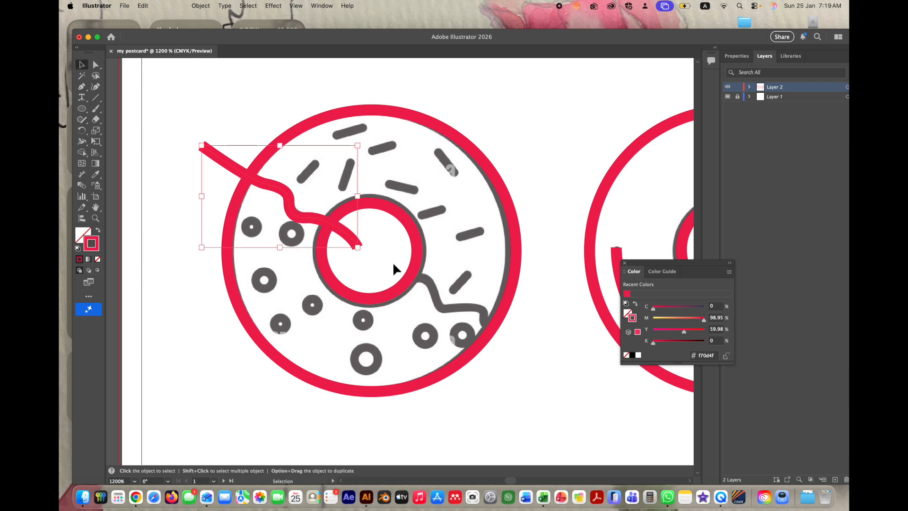
Trace the lower-right wavy icing line with the Pen tool as a separate path from outside the outer circle into the hole.
{"action": "left_click", "coordinate": [81, 87]}
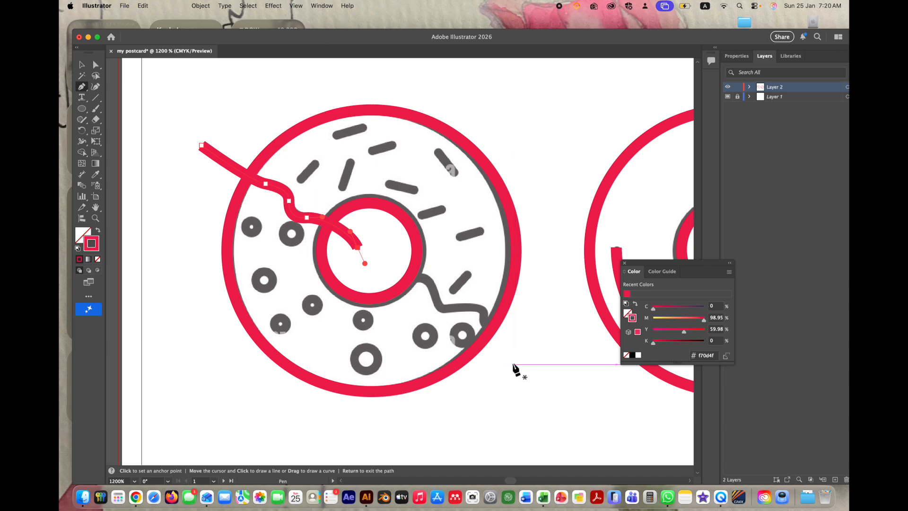
{"action": "left_click", "coordinate": [510, 370], "text": "super"}
{"action": "mouse_move", "coordinate": [510, 369]}
{"action": "left_mouse_down"}
{"action": "mouse_move", "coordinate": [483, 325]}
{"action": "mouse_move", "coordinate": [484, 308]}
{"action": "left_mouse_up"}
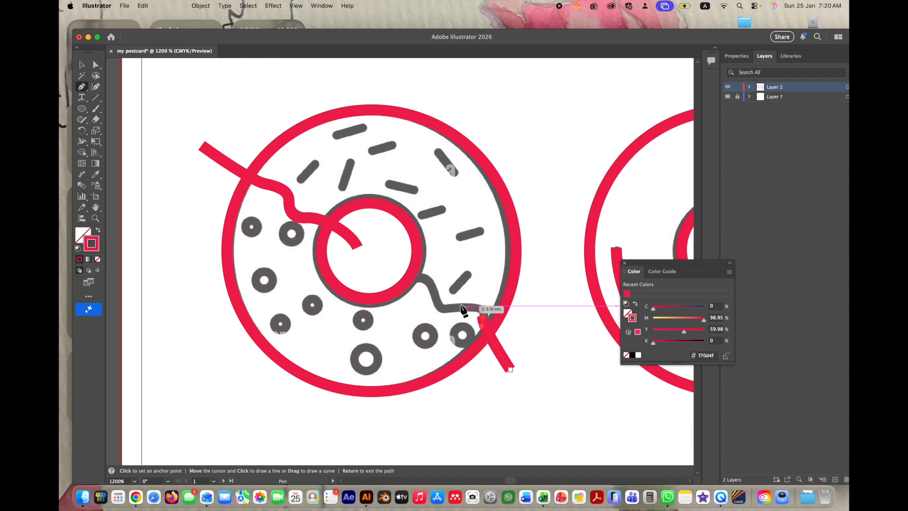
{"action": "left_click", "coordinate": [447, 311]}
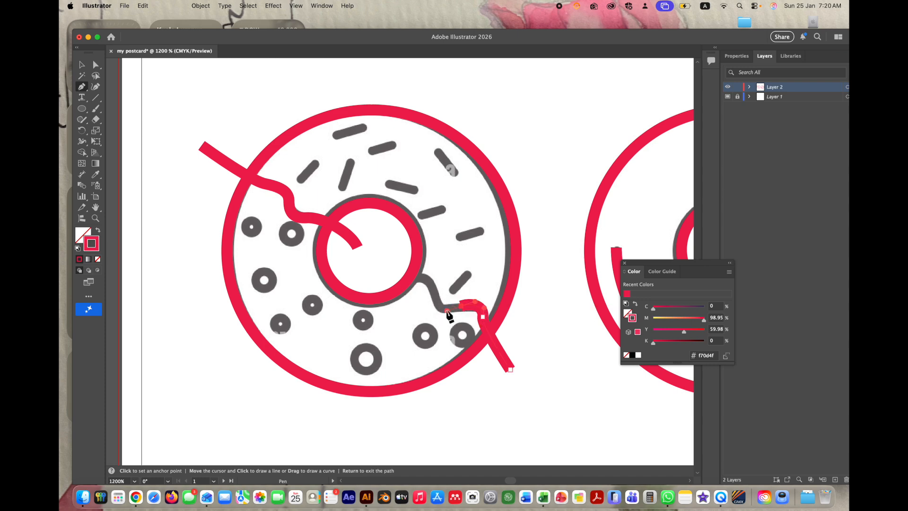
{"action": "left_click", "coordinate": [434, 297]}
{"action": "left_click_drag", "start_coordinate": [435, 295], "coordinate": [433, 284]}
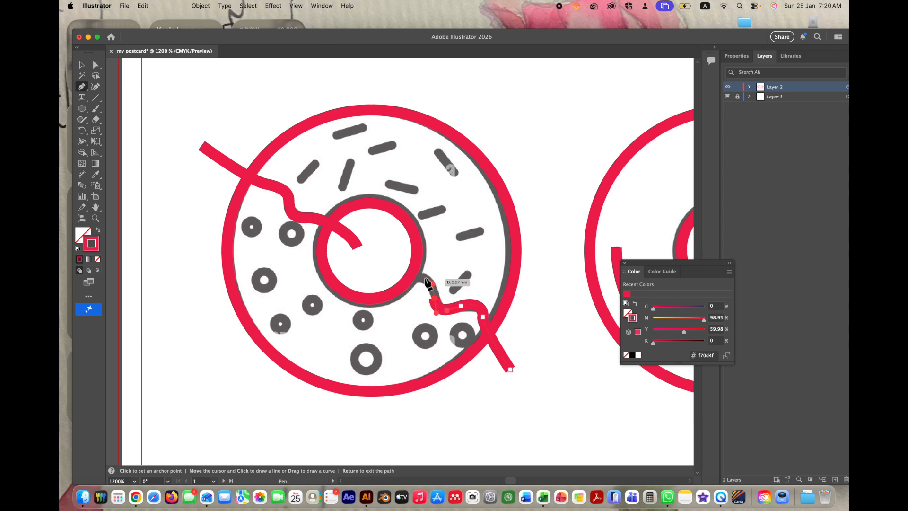
{"action": "left_click", "coordinate": [396, 268]}
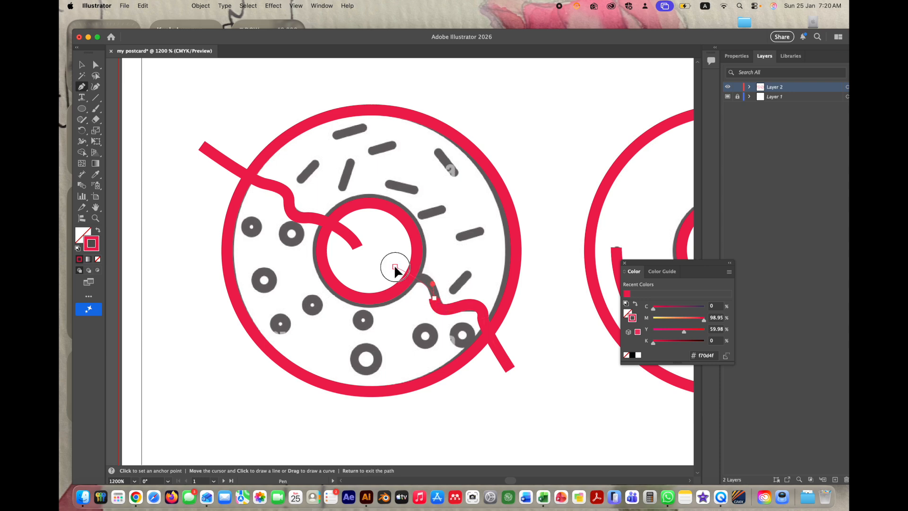
{"action": "left_click_drag", "start_coordinate": [396, 269], "coordinate": [370, 269]}
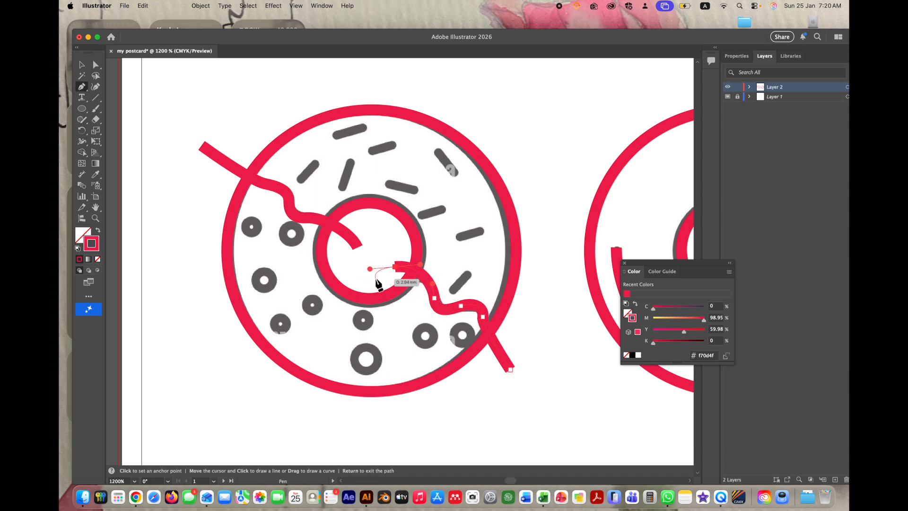
{"action": "key", "text": "v"}
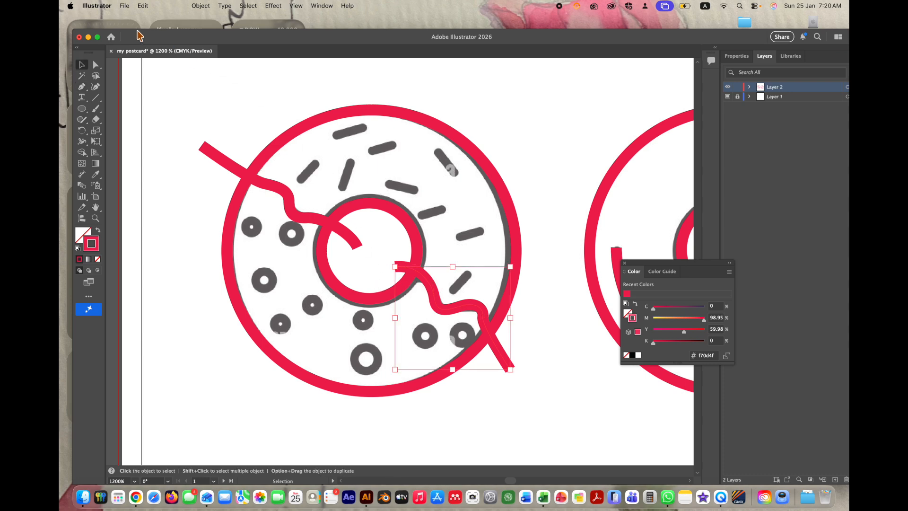
{"action": "left_click", "coordinate": [173, 90]}
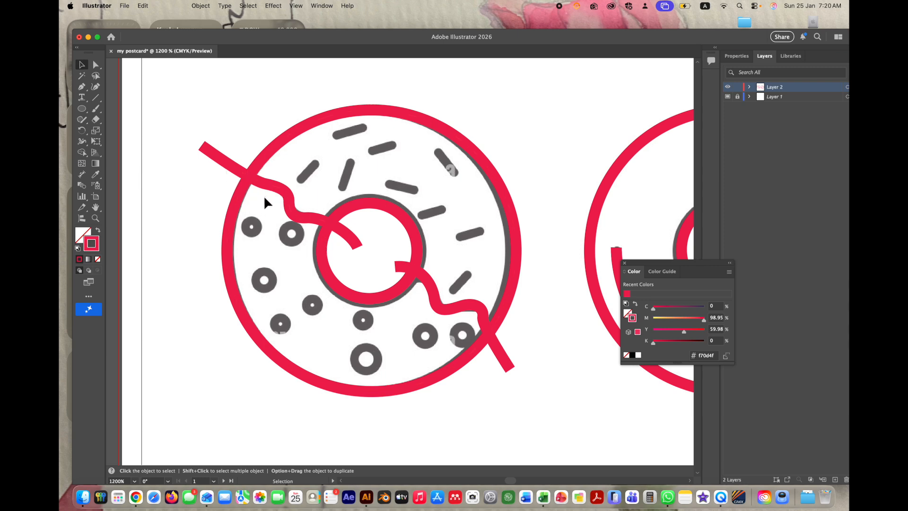
Remove the upper wavy line's overhang outside the donut's outer circle with the Shape Builder tool.
{"action": "left_click", "coordinate": [224, 164]}
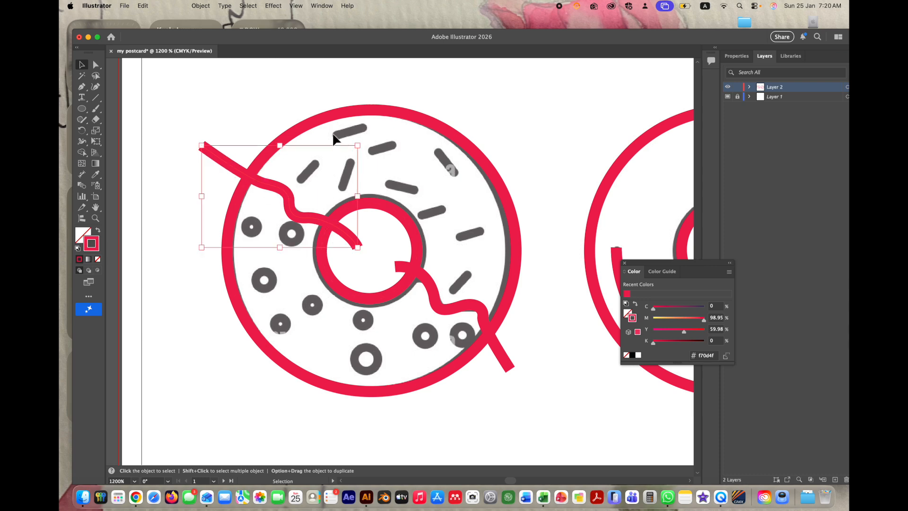
{"action": "left_click", "coordinate": [308, 123], "text": "shift"}
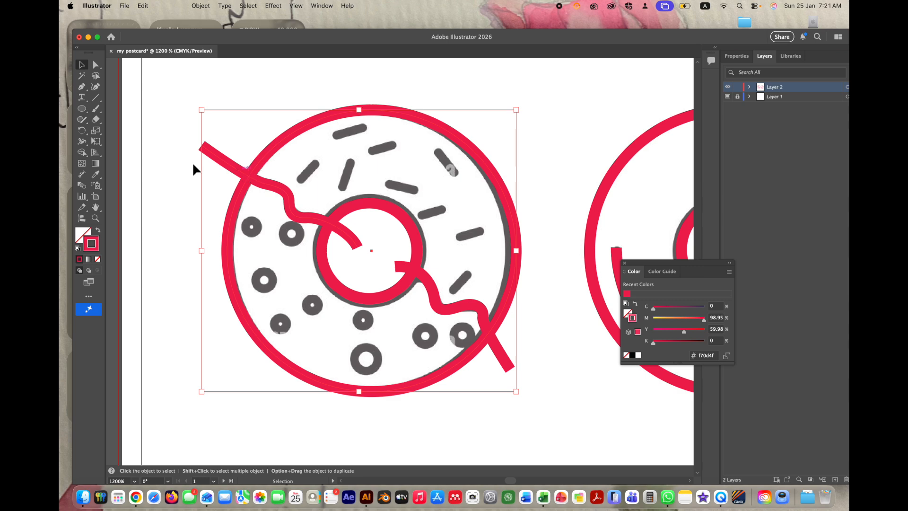
{"action": "left_click", "coordinate": [83, 154]}
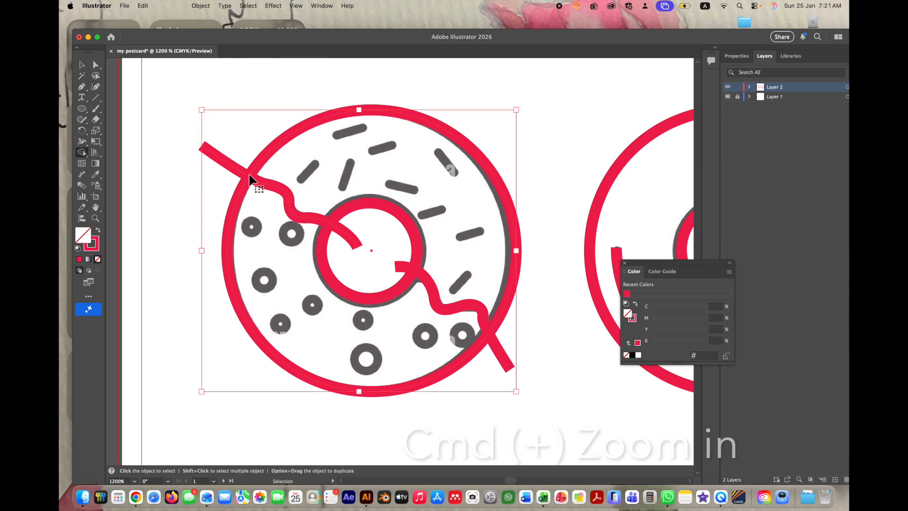
{"action": "key", "text": "super+equal"}
{"action": "key", "text": "super+equal"}
{"action": "key", "text": "super+equal"}
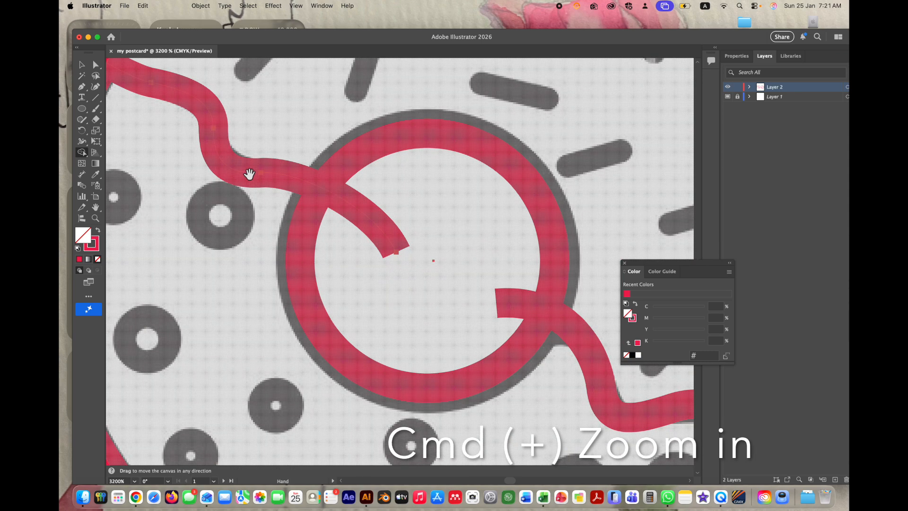
{"action": "left_click_drag", "start_coordinate": [250, 178], "coordinate": [486, 311]}
{"action": "key", "text": "super+a"}
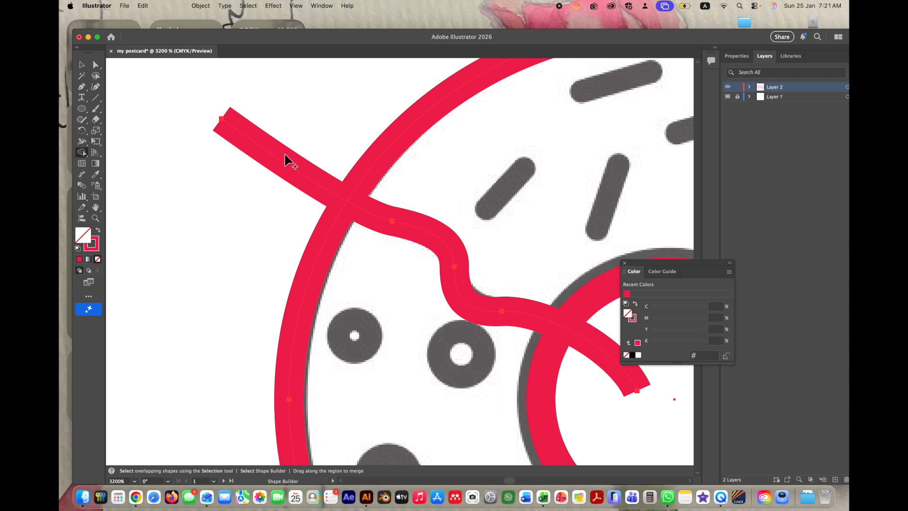
{"action": "key", "text": "alt"}
{"action": "left_click", "coordinate": [284, 163], "text": "alt"}
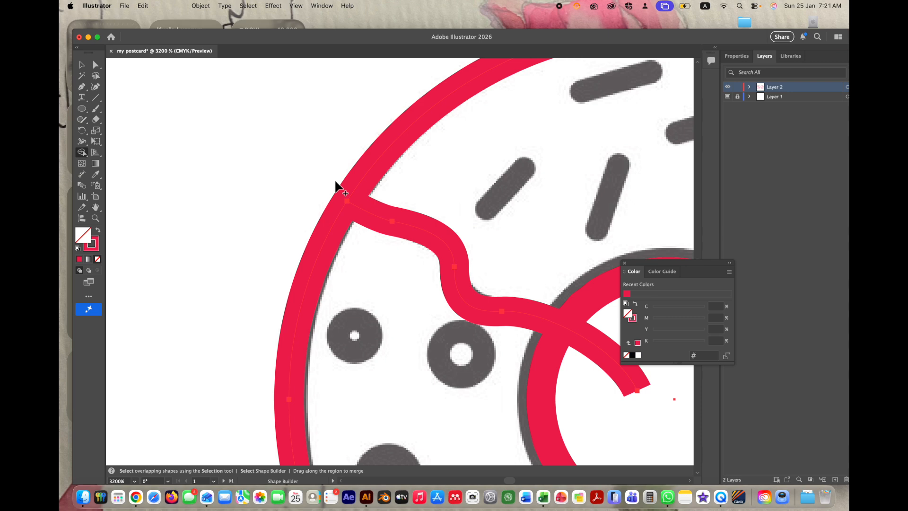
Remove the upper wavy line's end inside the donut hole with the Shape Builder, using the line and inner circle together.
{"action": "left_click_drag", "start_coordinate": [458, 263], "coordinate": [354, 194]}
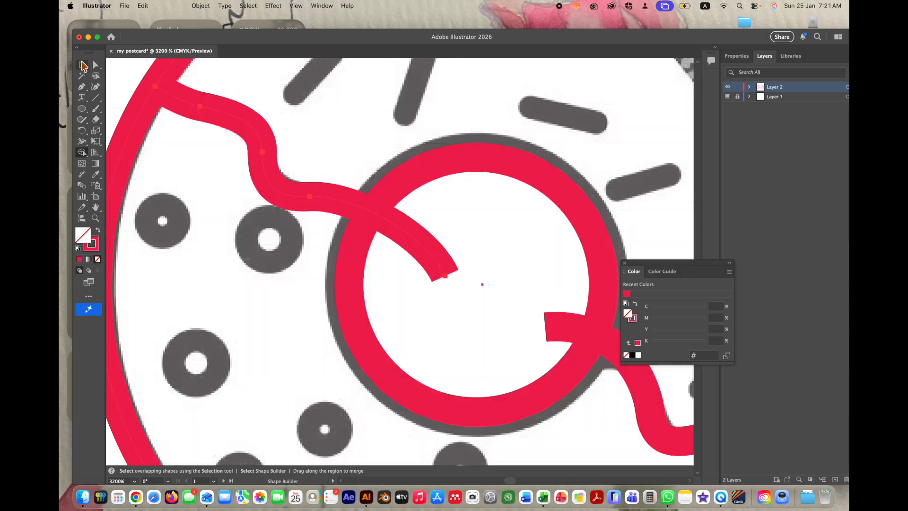
{"action": "left_click", "coordinate": [82, 66]}
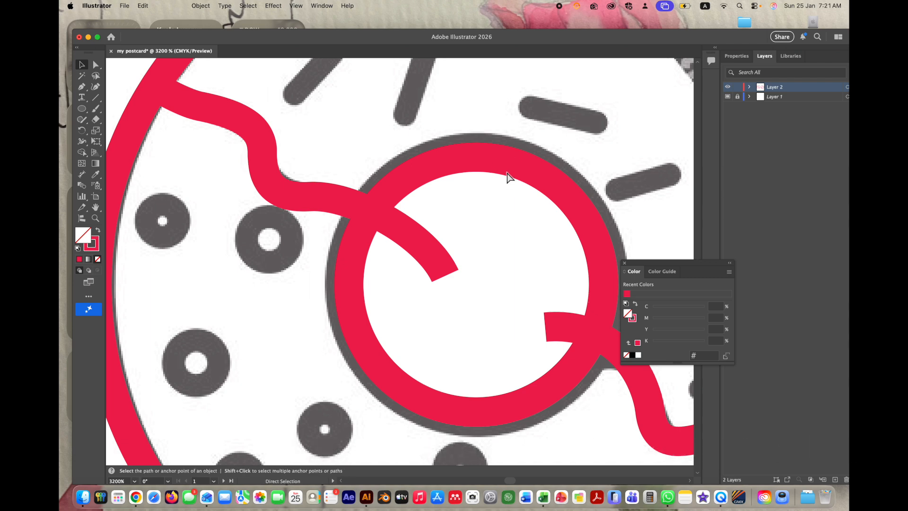
{"action": "key", "text": "super+minus"}
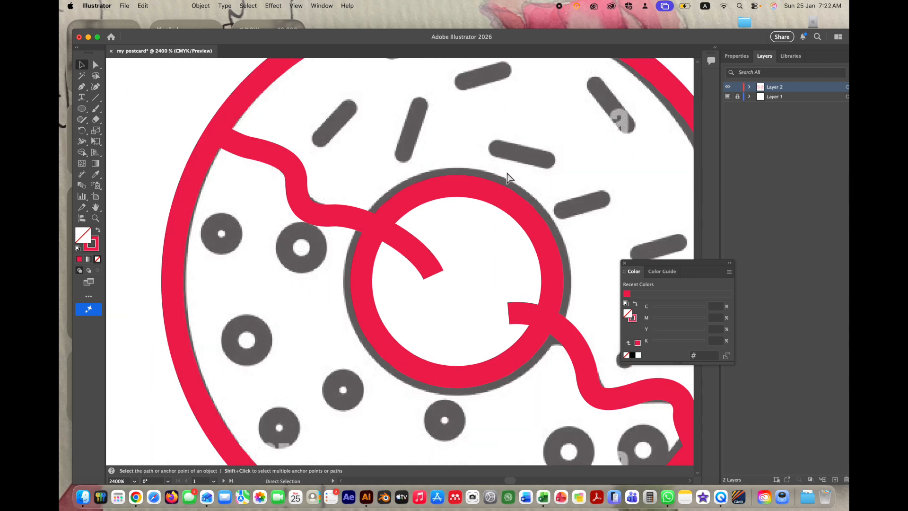
{"action": "key", "text": "super+minus"}
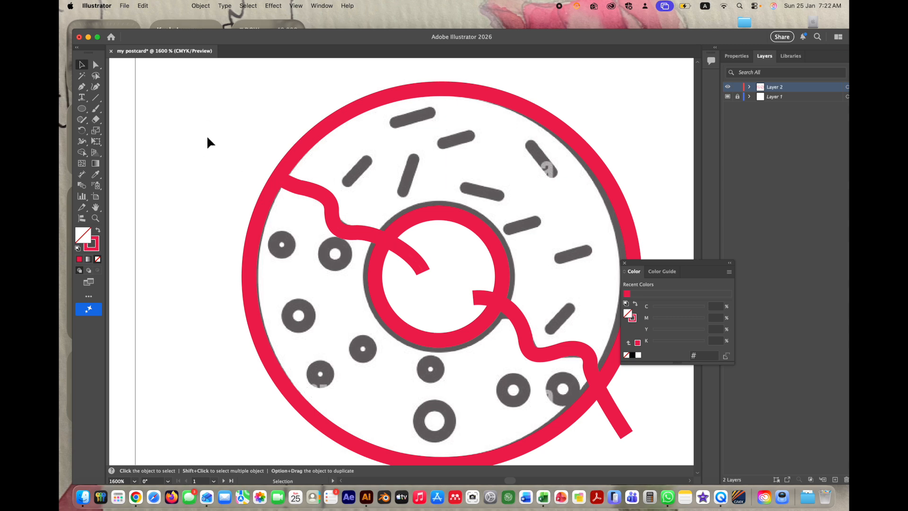
{"action": "left_click", "coordinate": [417, 222]}
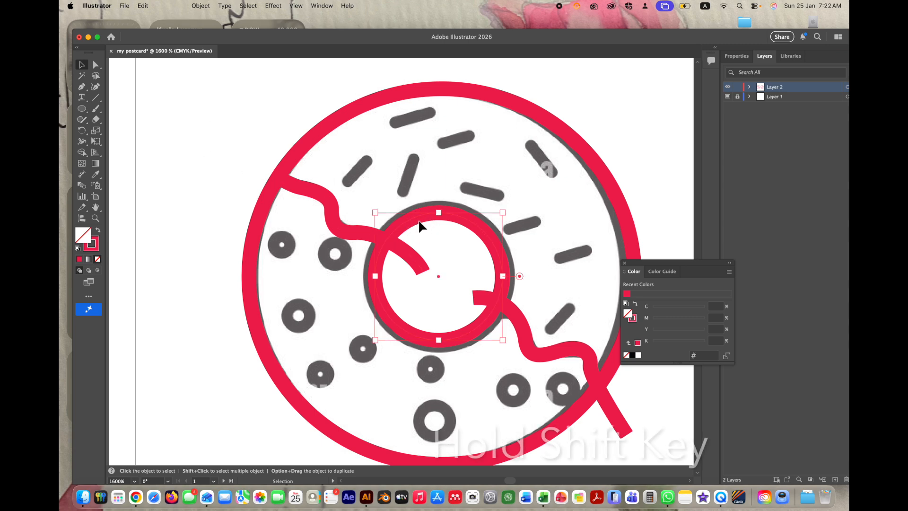
{"action": "left_click", "coordinate": [350, 235], "text": "shift"}
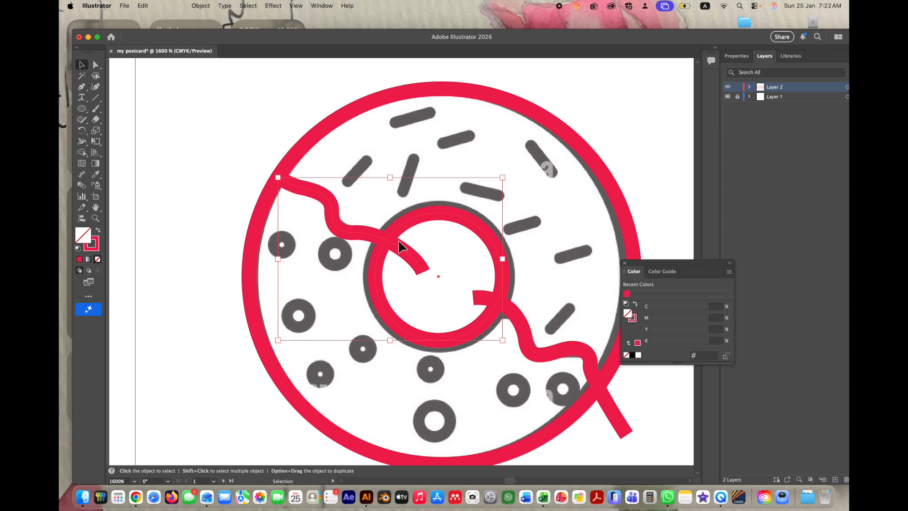
{"action": "scroll", "coordinate": [399, 242], "scroll_direction": "up", "scroll_amount": 5}
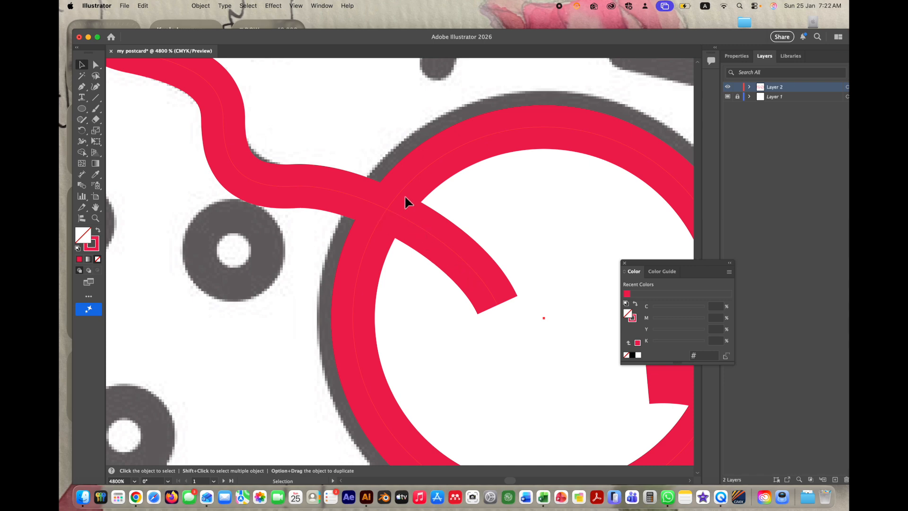
{"action": "left_click", "coordinate": [84, 152]}
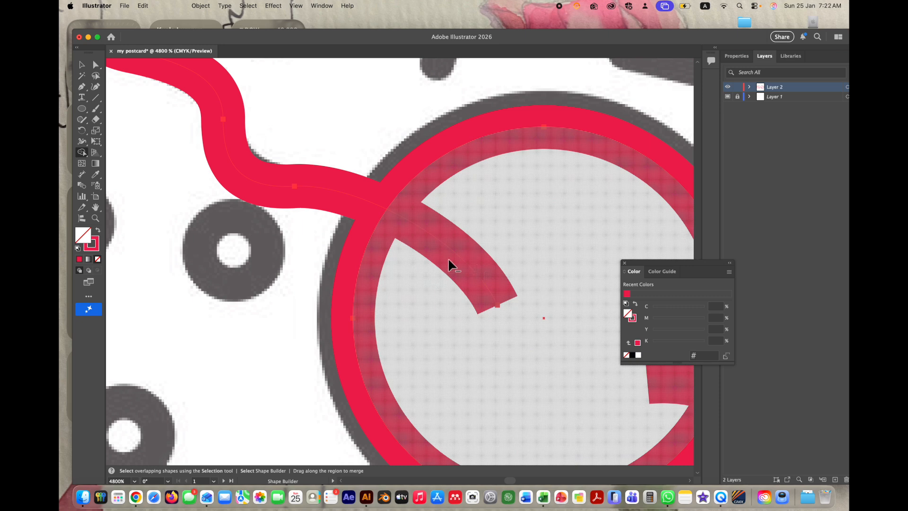
{"action": "left_click", "coordinate": [456, 255]}
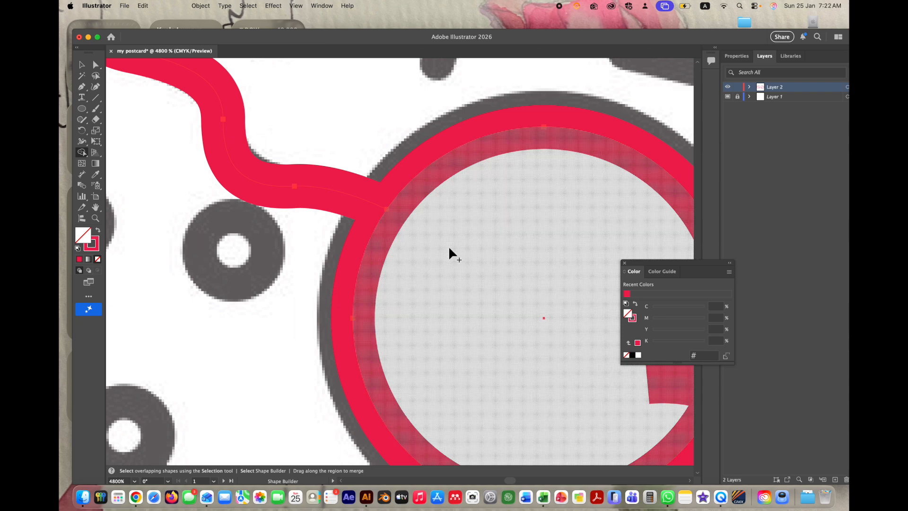
Remove the lower wavy line's end inside the donut hole with the Shape Builder, using the line and inner circle together.
{"action": "key", "text": "space"}
{"action": "left_click_drag", "start_coordinate": [490, 262], "coordinate": [246, 184]}
{"action": "left_click_drag", "start_coordinate": [373, 237], "coordinate": [285, 175]}
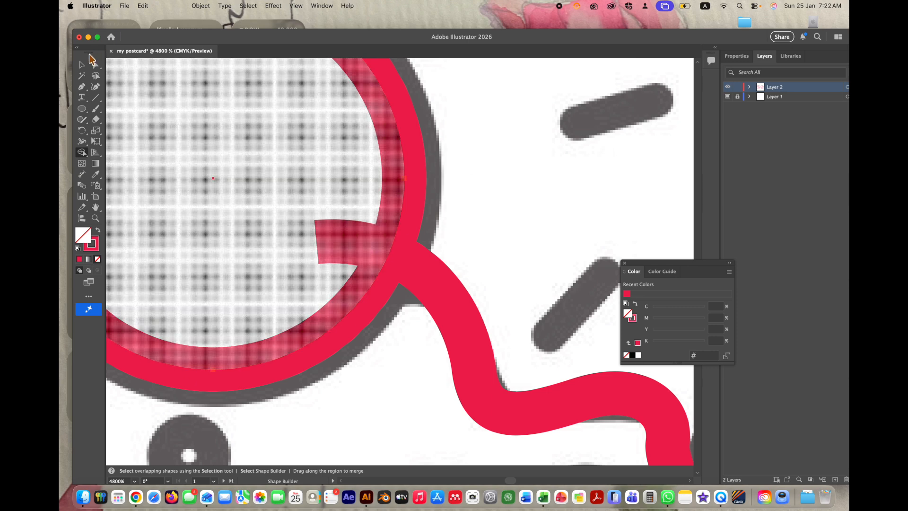
{"action": "left_click", "coordinate": [83, 66]}
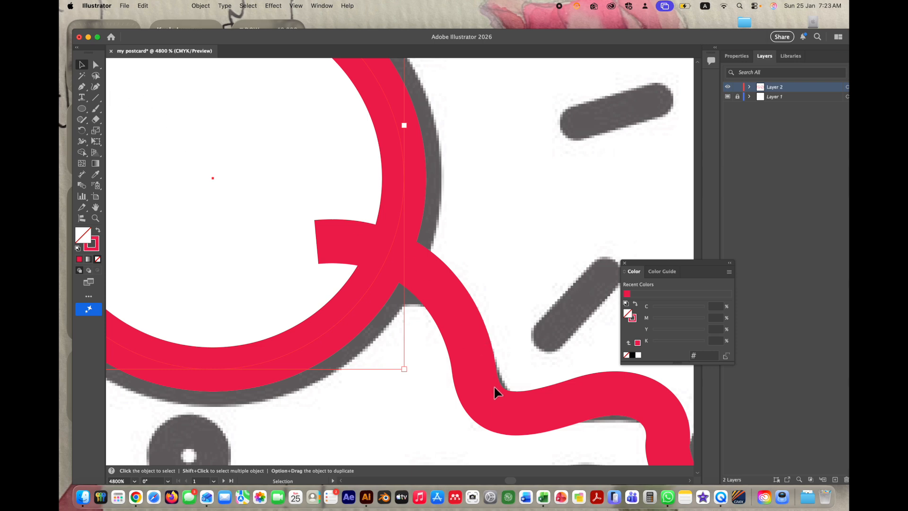
{"action": "key", "text": "minus"}
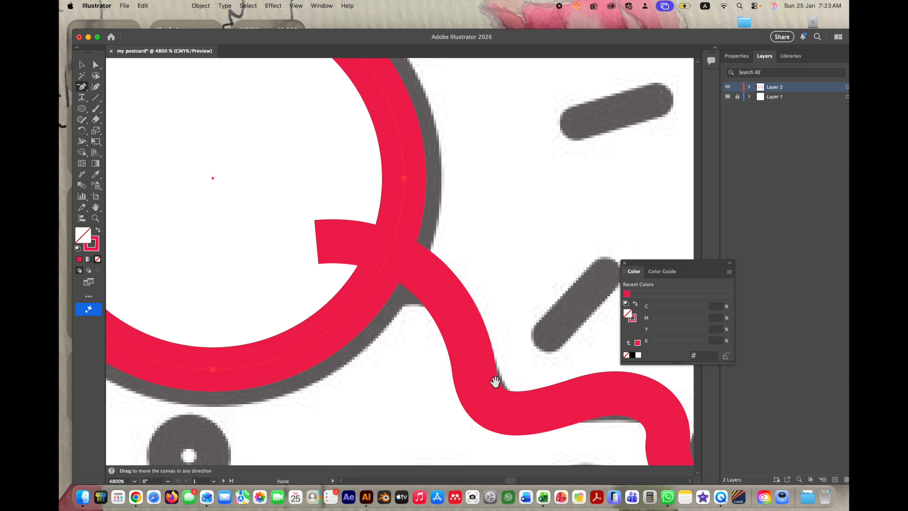
{"action": "key", "text": "super+0"}
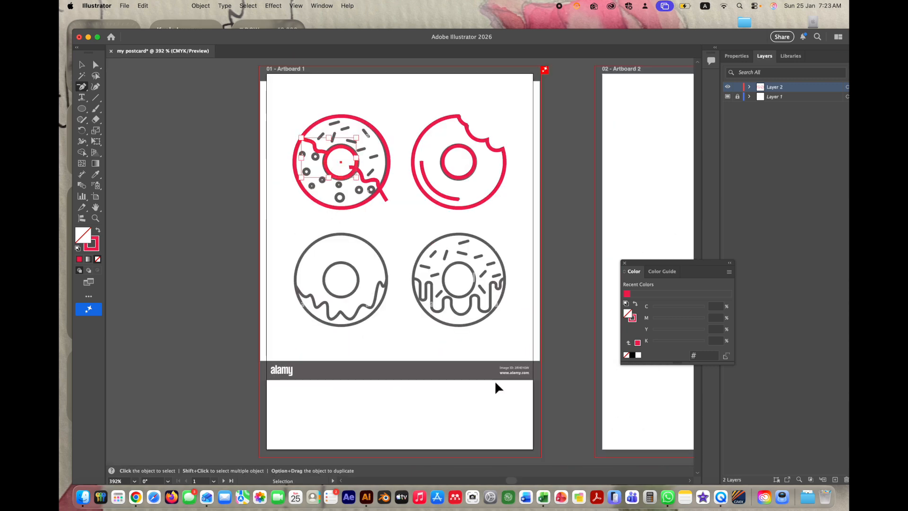
{"action": "key", "text": "super+plus"}
{"action": "key", "text": "super+plus"}
{"action": "key", "text": "super+plus"}
{"action": "key", "text": "super+plus"}
{"action": "key", "text": "super+plus"}
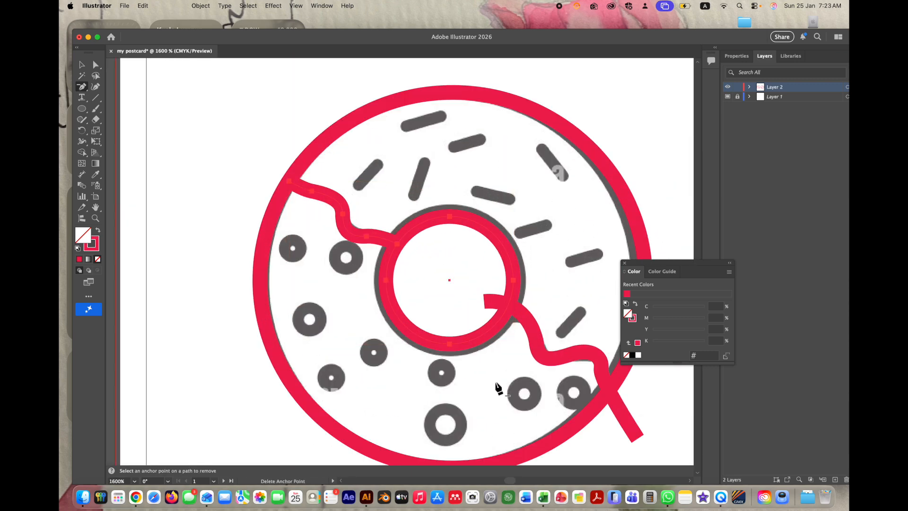
{"action": "left_click", "coordinate": [82, 64]}
{"action": "left_click", "coordinate": [397, 207]}
{"action": "left_click", "coordinate": [488, 231]}
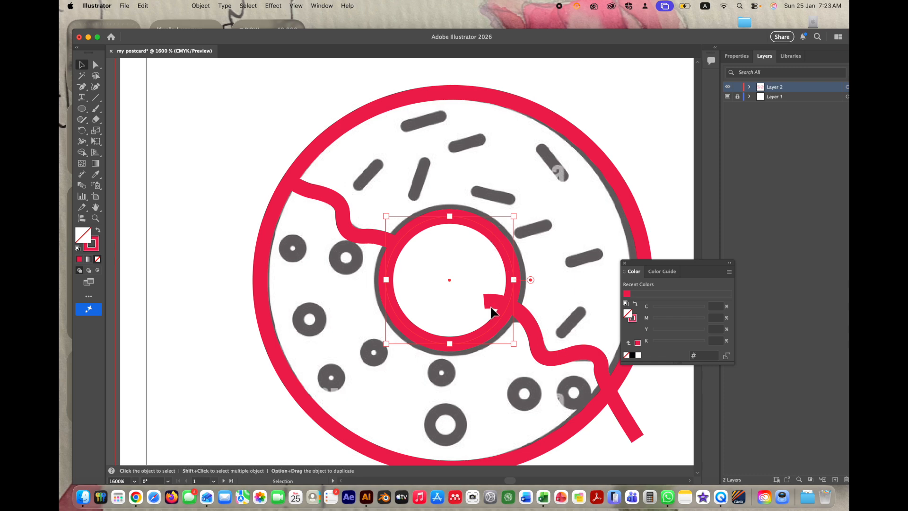
{"action": "left_click", "coordinate": [531, 329], "text": "shift"}
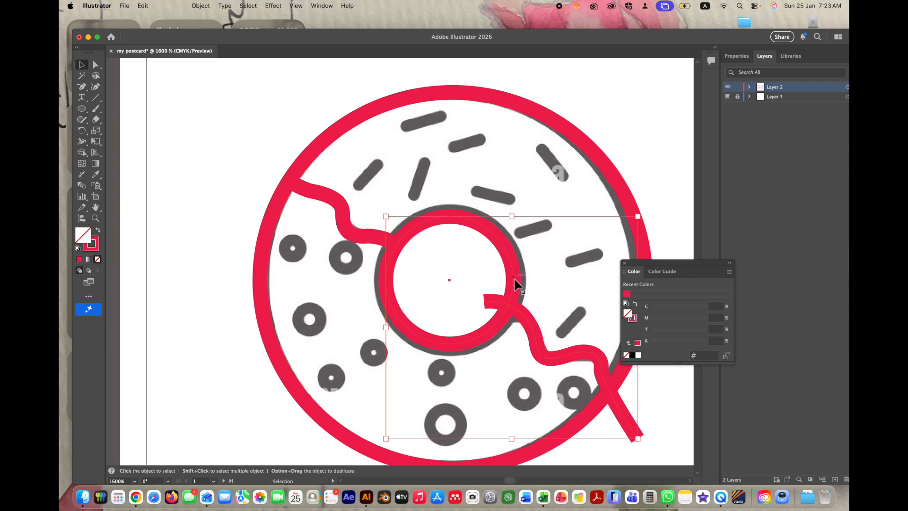
{"action": "key", "text": "super+="}
{"action": "key", "text": "super+="}
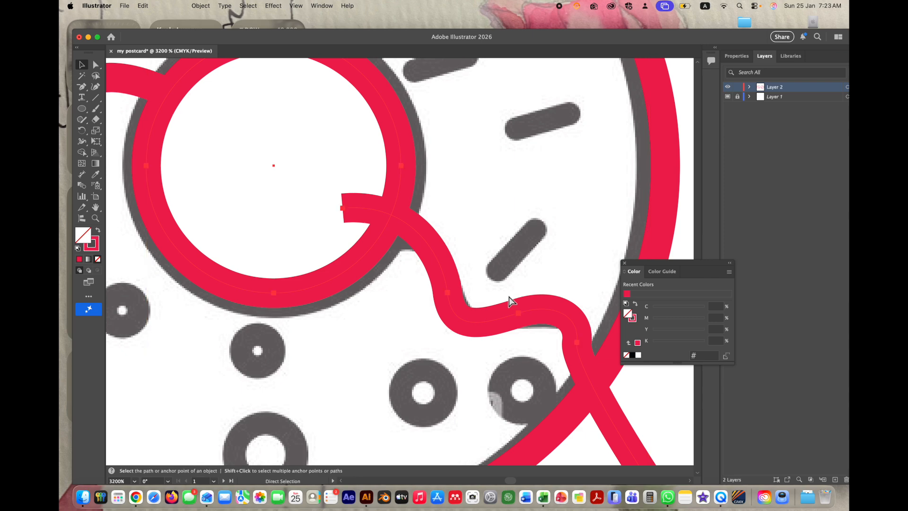
{"action": "key", "text": "super+="}
{"action": "key", "text": "super+="}
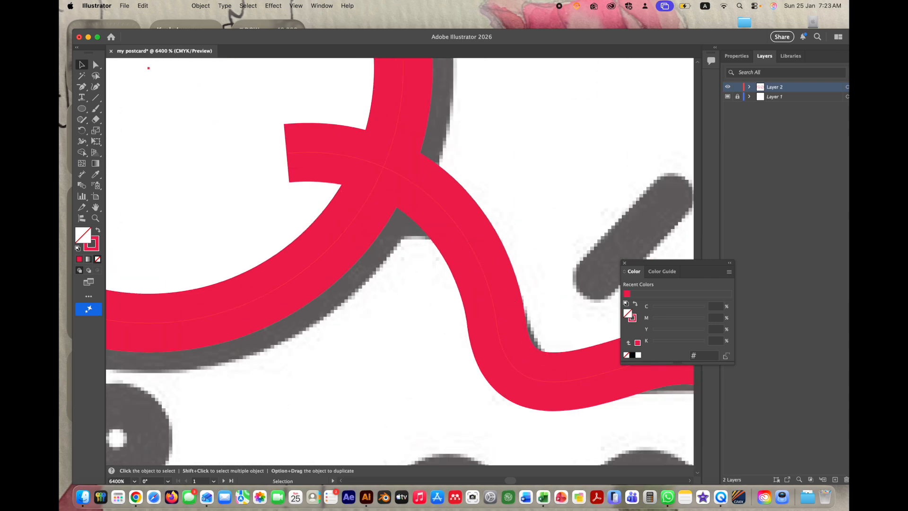
{"action": "left_click", "coordinate": [83, 153]}
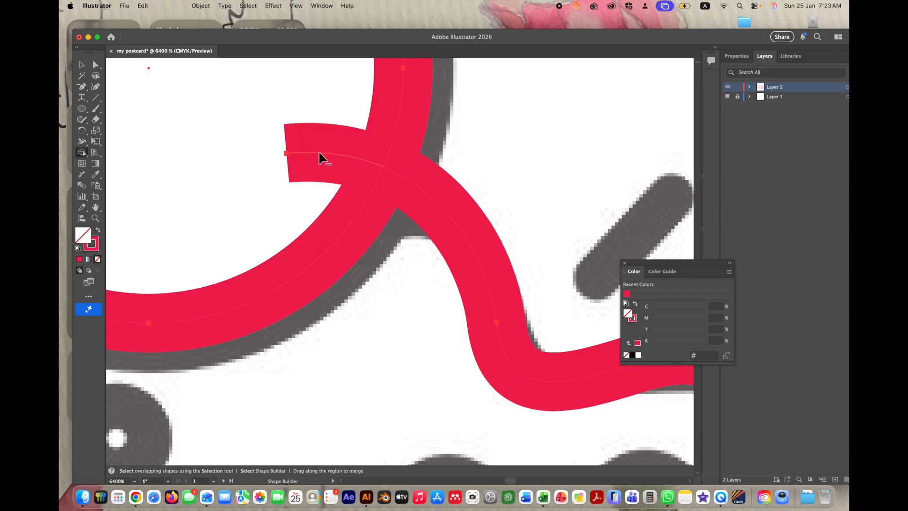
{"action": "left_click", "coordinate": [319, 149], "text": "alt"}
{"action": "key", "text": "super"}
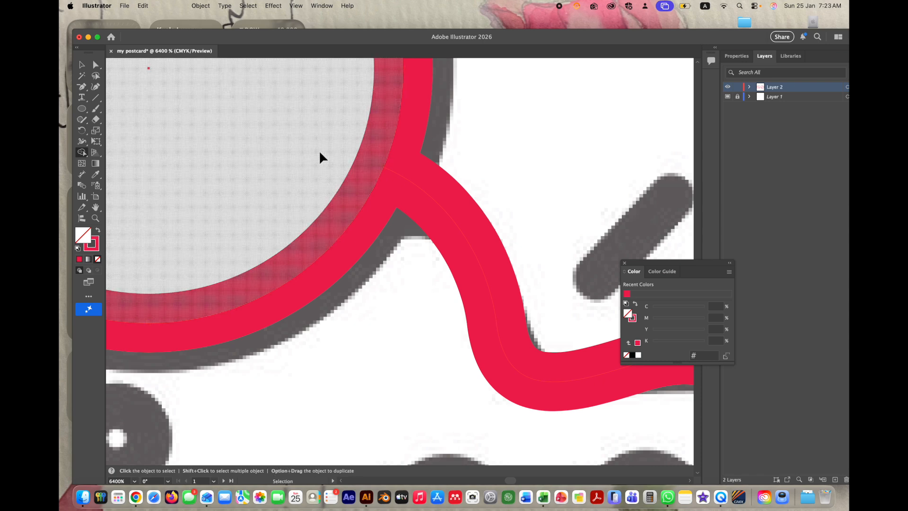
Remove the lower wavy line's overhang outside the donut with the Shape Builder, using the line and outer circle together.
{"action": "key", "text": "super+minus"}
{"action": "key", "text": "super+minus"}
{"action": "key", "text": "super+minus"}
{"action": "key", "text": "super+minus"}
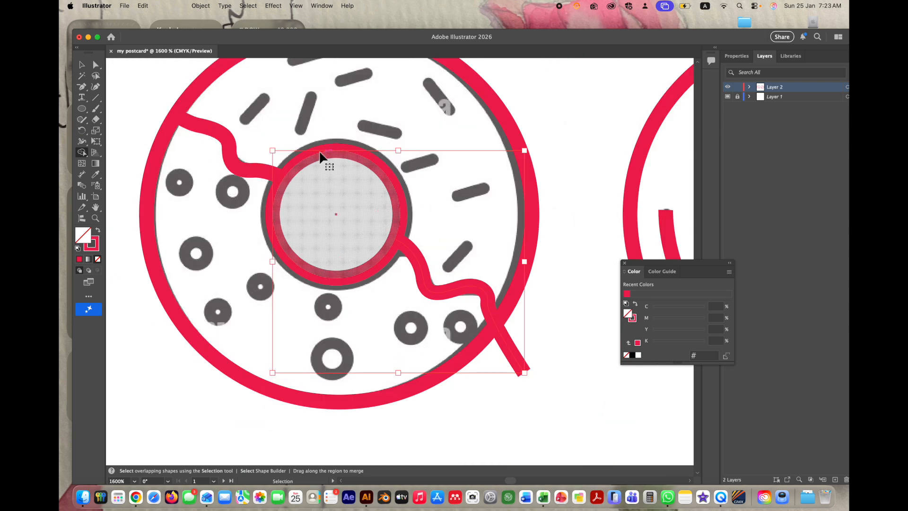
{"action": "left_click_drag", "start_coordinate": [510, 253], "coordinate": [382, 204]}
{"action": "left_click", "coordinate": [381, 203], "text": "super"}
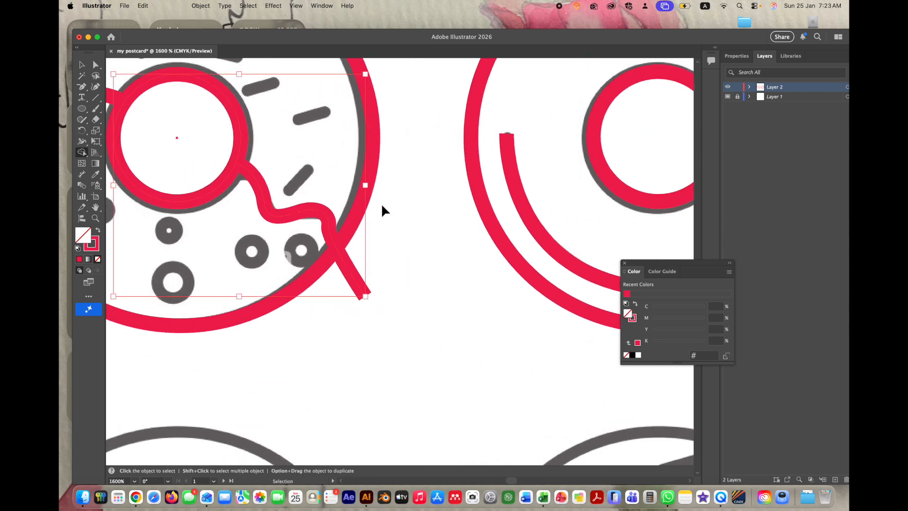
{"action": "key", "text": "super+equal"}
{"action": "left_click_drag", "start_coordinate": [482, 222], "coordinate": [233, 187]}
{"action": "left_click_drag", "start_coordinate": [316, 268], "coordinate": [348, 192]}
{"action": "left_click_drag", "start_coordinate": [349, 245], "coordinate": [359, 234]}
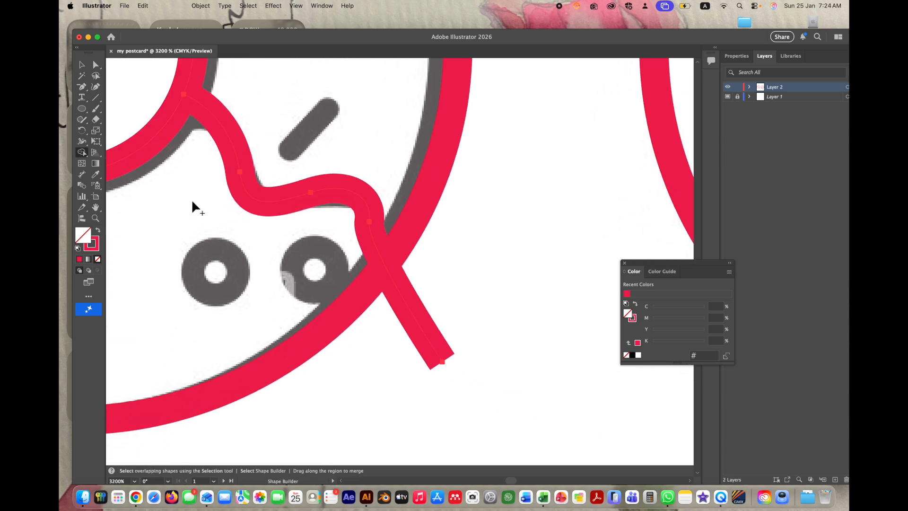
{"action": "left_click", "coordinate": [83, 66]}
{"action": "left_click", "coordinate": [569, 245]}
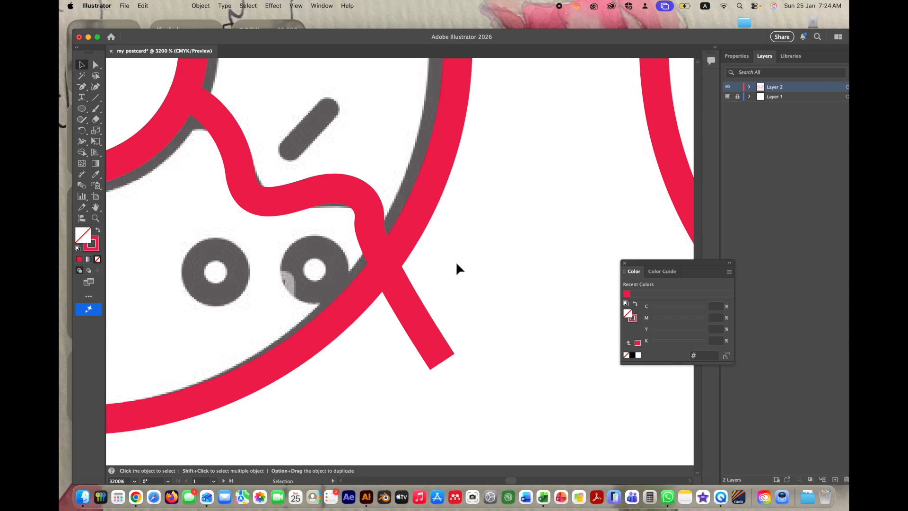
{"action": "left_click", "coordinate": [405, 236]}
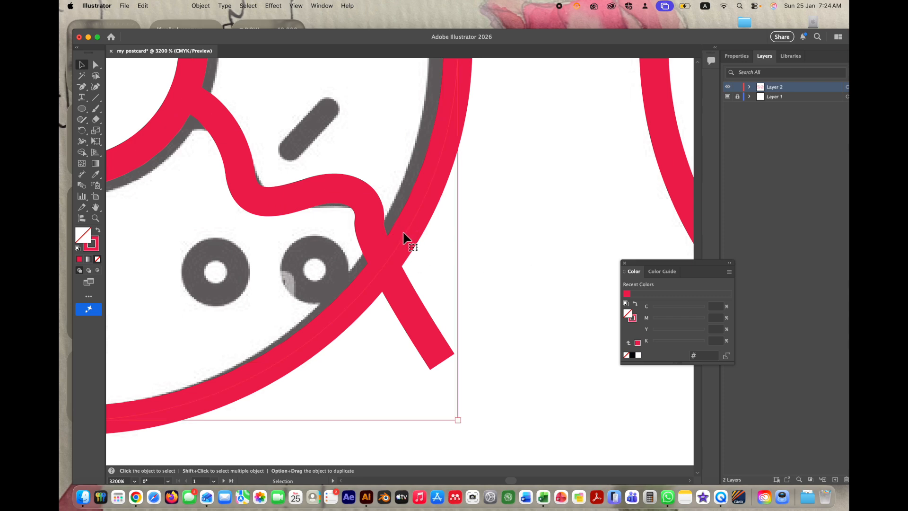
{"action": "left_click", "coordinate": [365, 203], "text": "shift"}
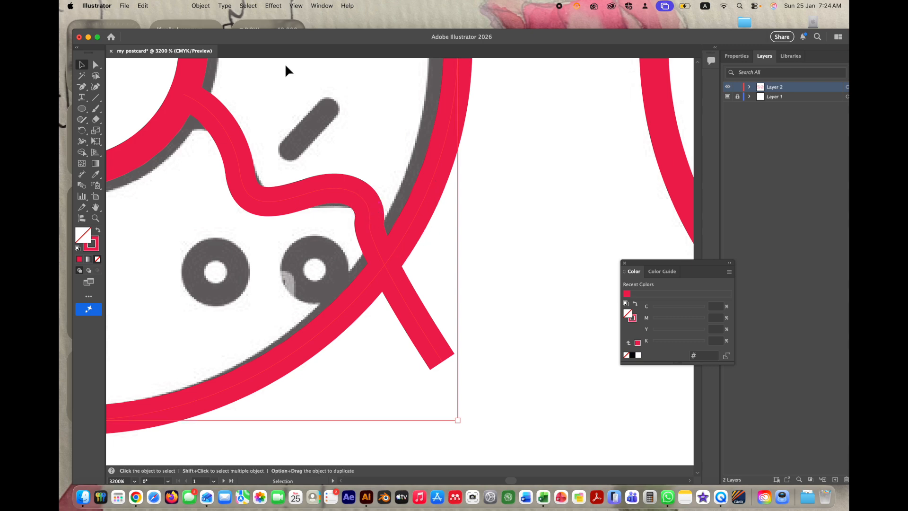
{"action": "left_click", "coordinate": [83, 153]}
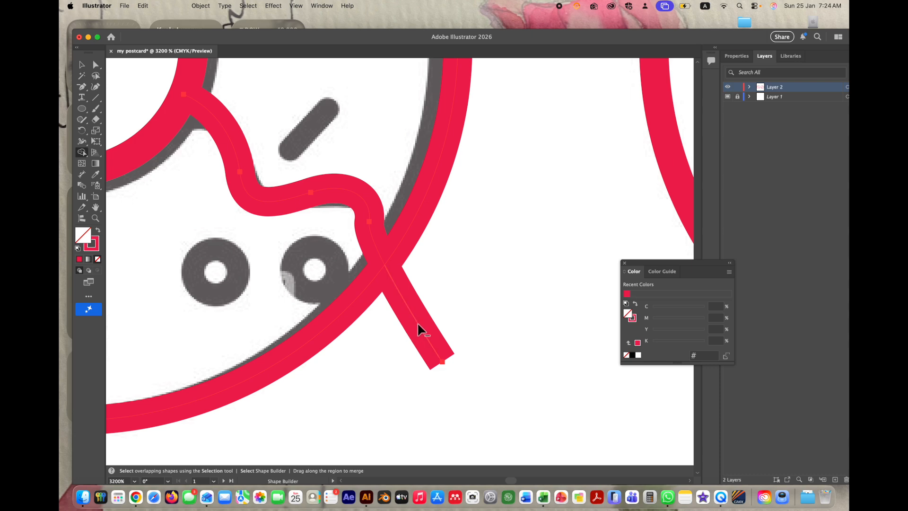
{"action": "left_click", "coordinate": [418, 325], "text": "alt"}
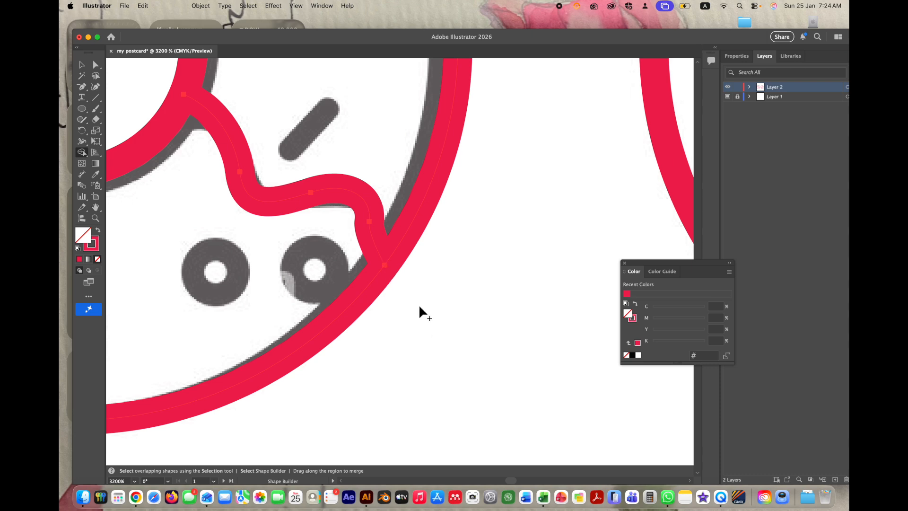
Select all the sprinkled donut's traced outlines and fill its upper icing area with pink ed98b1 using the Live Paint Bucket.
{"action": "key", "text": "super+minus"}
{"action": "key", "text": "super+minus"}
{"action": "key", "text": "super+minus"}
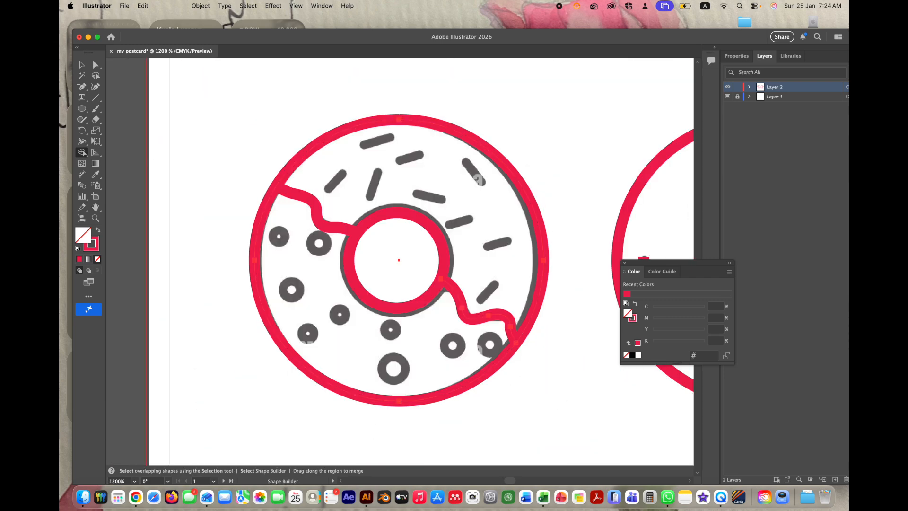
{"action": "left_click", "coordinate": [81, 64]}
{"action": "left_click", "coordinate": [229, 102]}
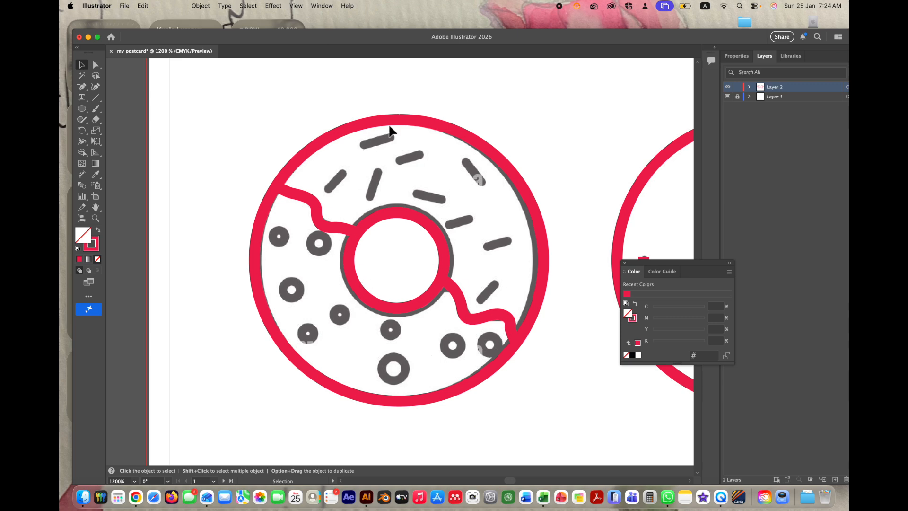
{"action": "left_click_drag", "start_coordinate": [252, 99], "coordinate": [546, 411]}
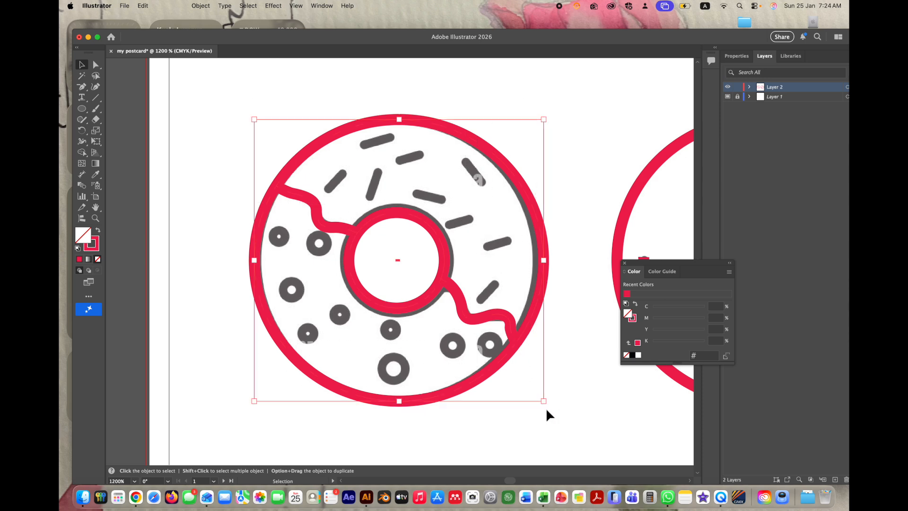
{"action": "left_click", "coordinate": [85, 144]}
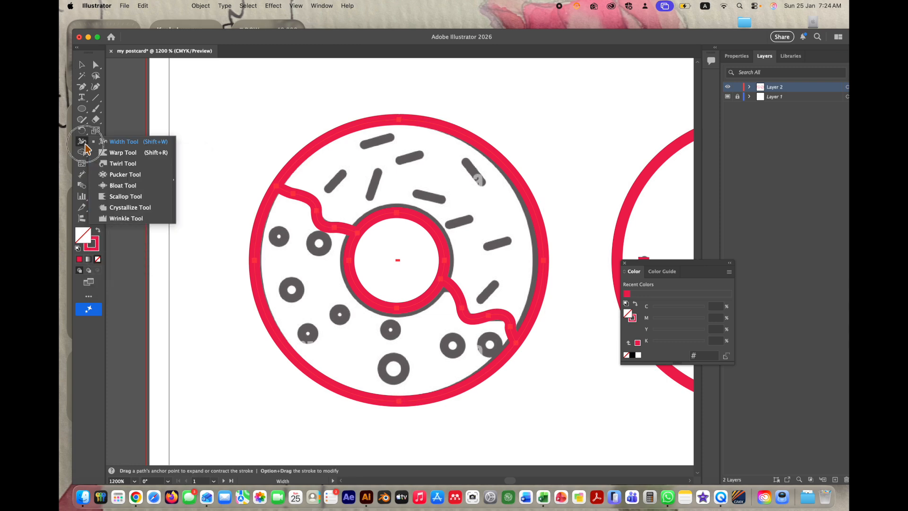
{"action": "left_click", "coordinate": [83, 153]}
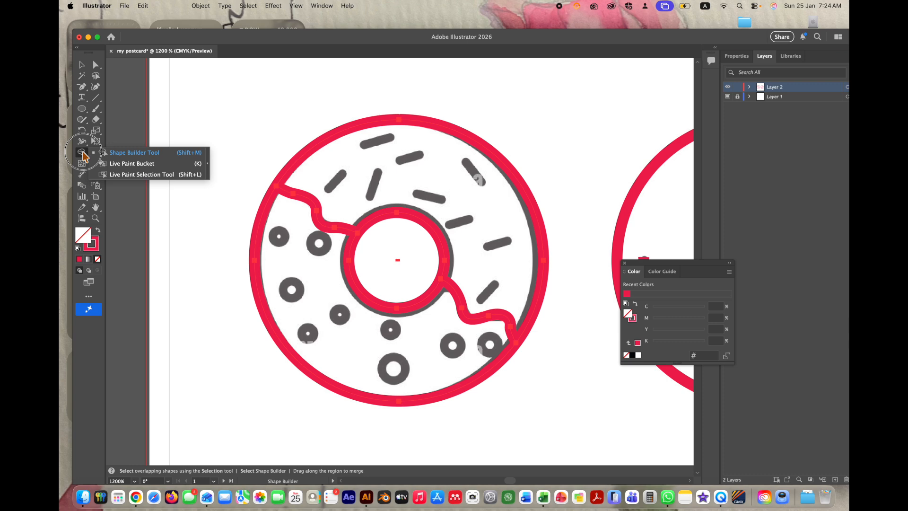
{"action": "left_click", "coordinate": [141, 164]}
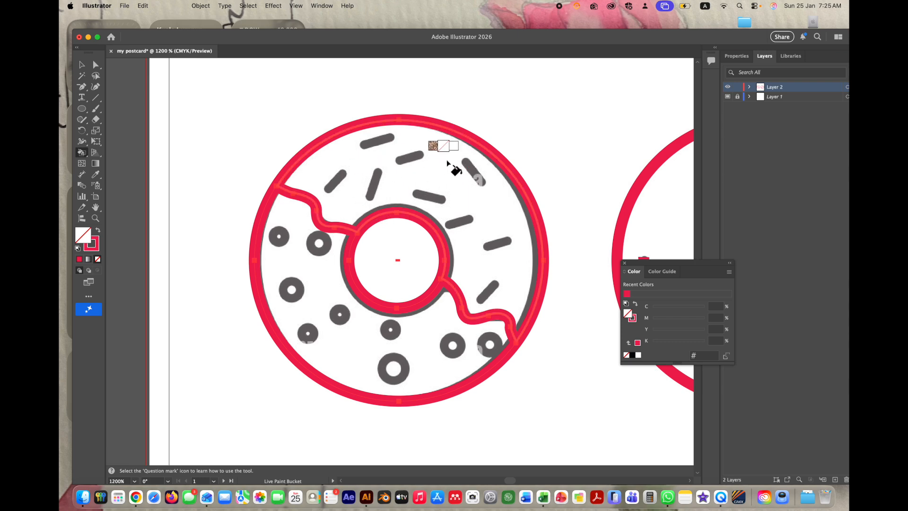
{"action": "double_click", "coordinate": [81, 235]}
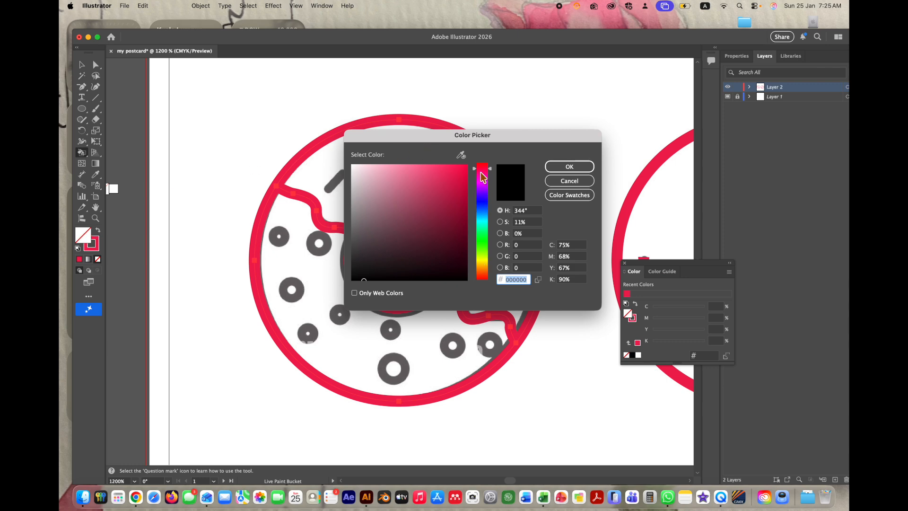
{"action": "left_click", "coordinate": [419, 194]}
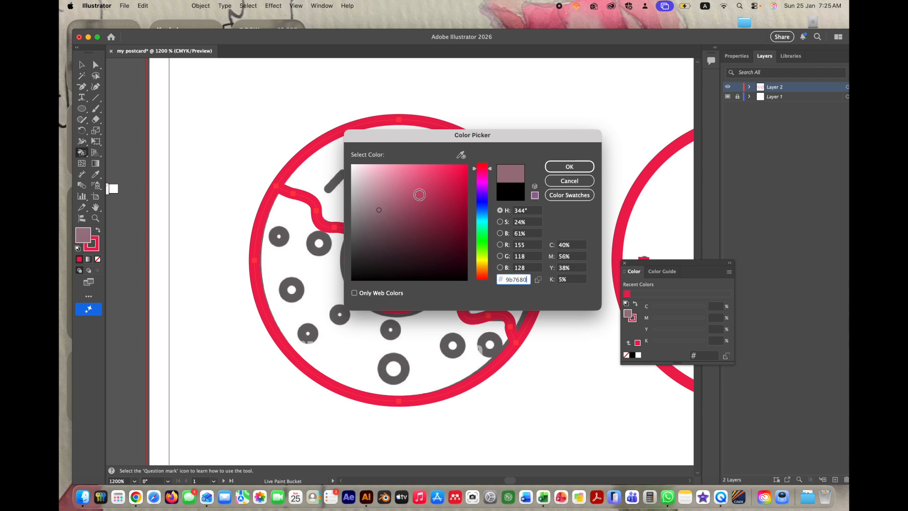
{"action": "left_click", "coordinate": [385, 176]}
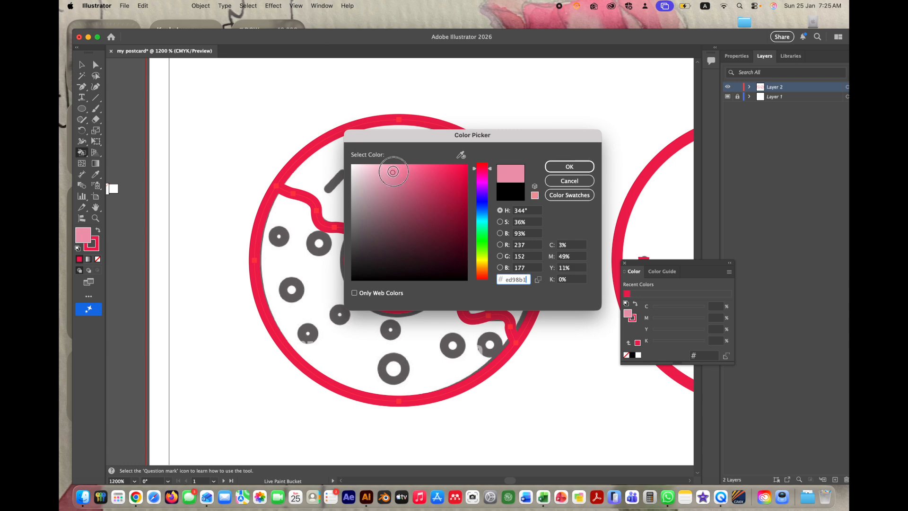
{"action": "left_click", "coordinate": [573, 169]}
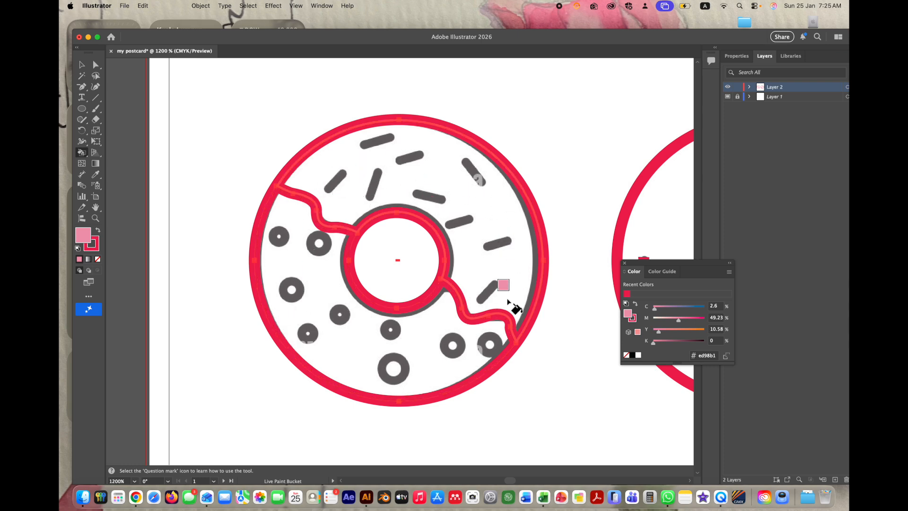
{"action": "left_click", "coordinate": [381, 183]}
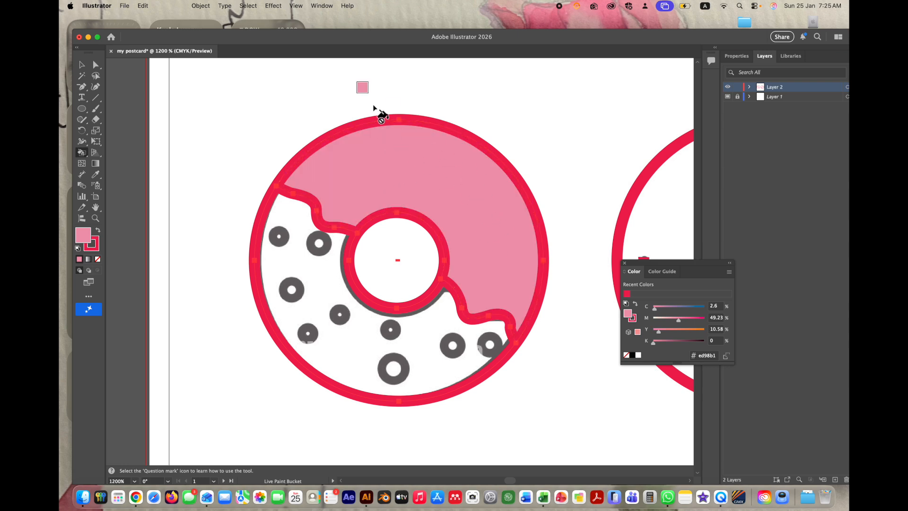
Fill the donut's lower area below the wavy lines with pale yellow eae098 using the Live Paint Bucket.
{"action": "double_click", "coordinate": [83, 239]}
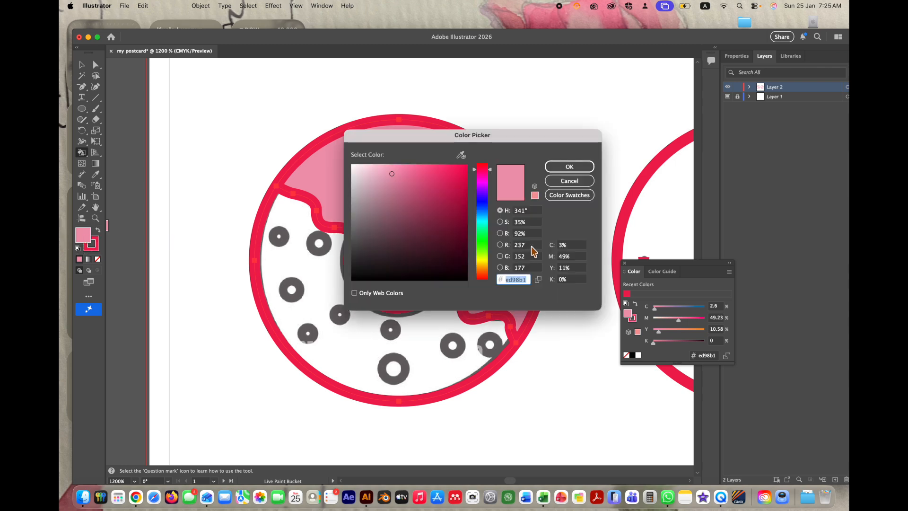
{"action": "left_click", "coordinate": [481, 263]}
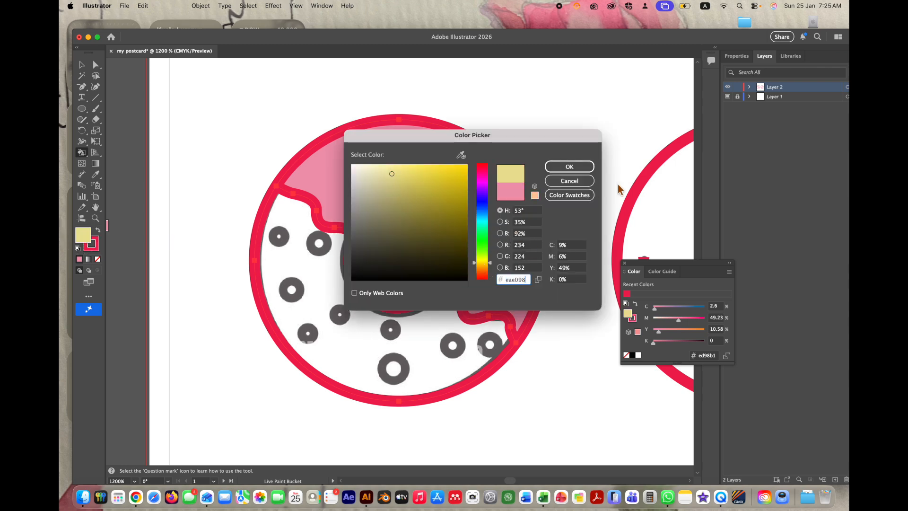
{"action": "left_click", "coordinate": [570, 167]}
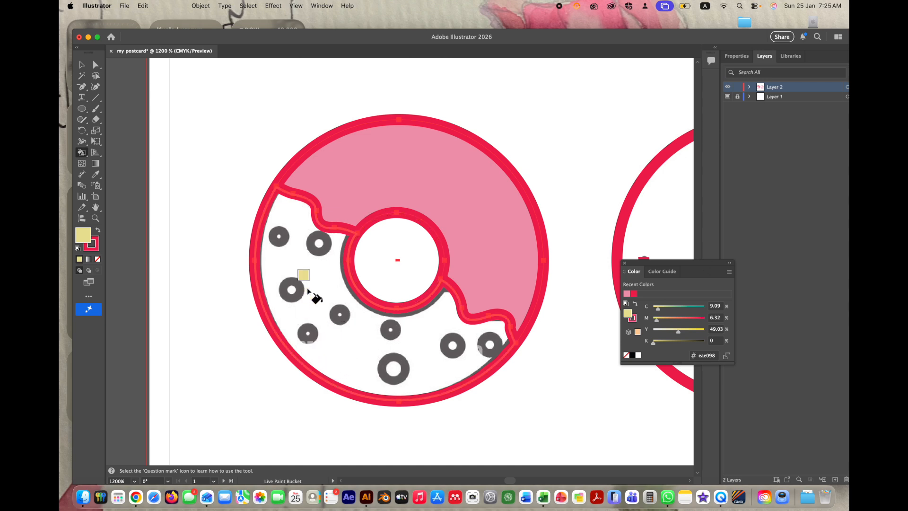
{"action": "left_click", "coordinate": [334, 342]}
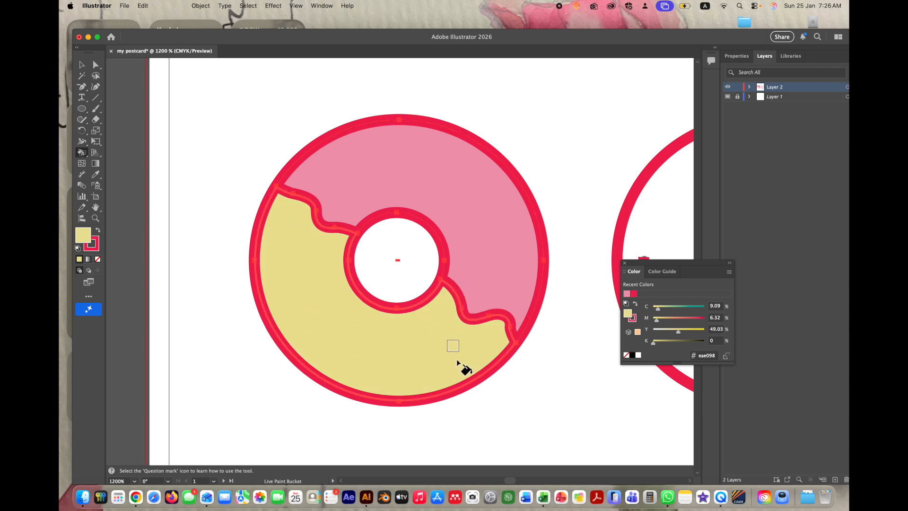
{"action": "left_click", "coordinate": [84, 66]}
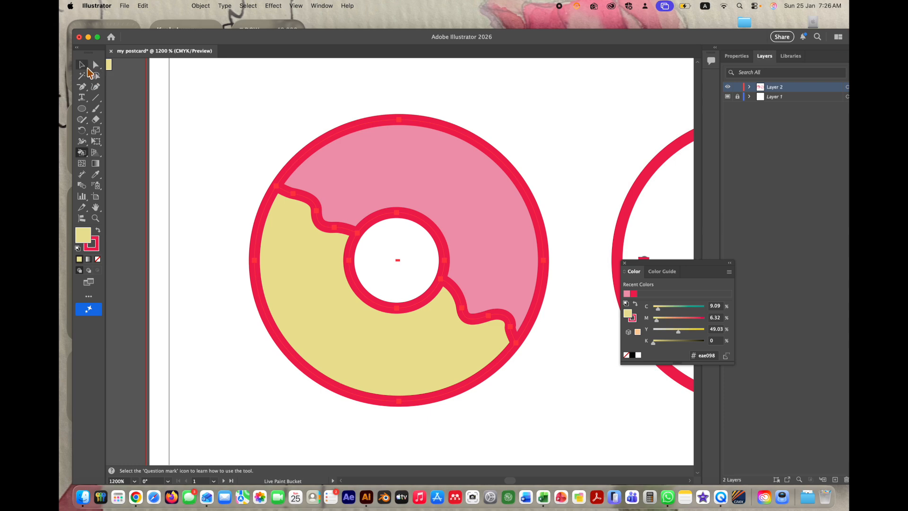